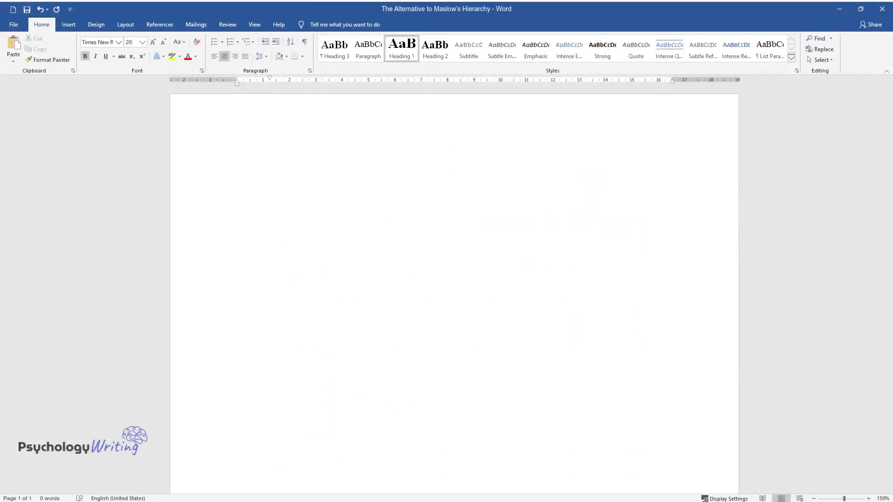
# - Type the title 'The Alternative to Maslow's Hierarchy' as a bold, centred 26 pt heading
pyautogui.write('The Alternat')
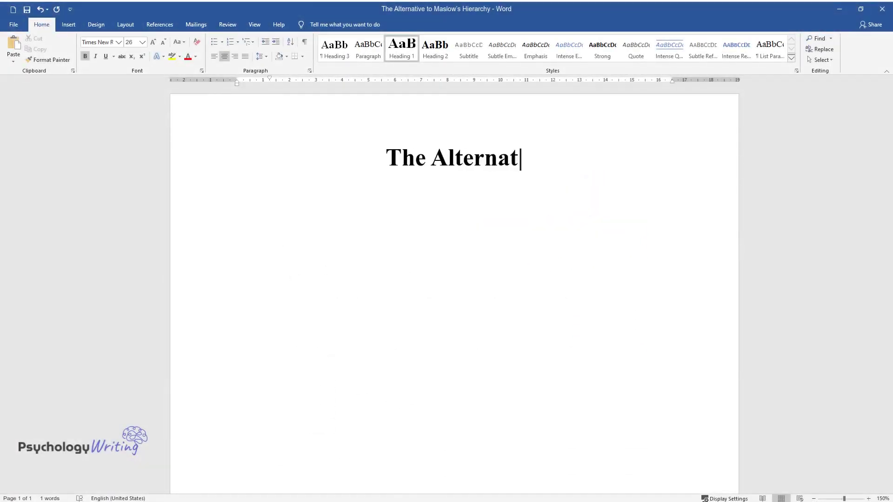
pyautogui.write("ive to Maslow's Hierarchy")
# - Write the opening paragraph criticising Maslow's pyramid as too generalized, beginning 'In the realm of motivation'
pyautogui.press('Return')
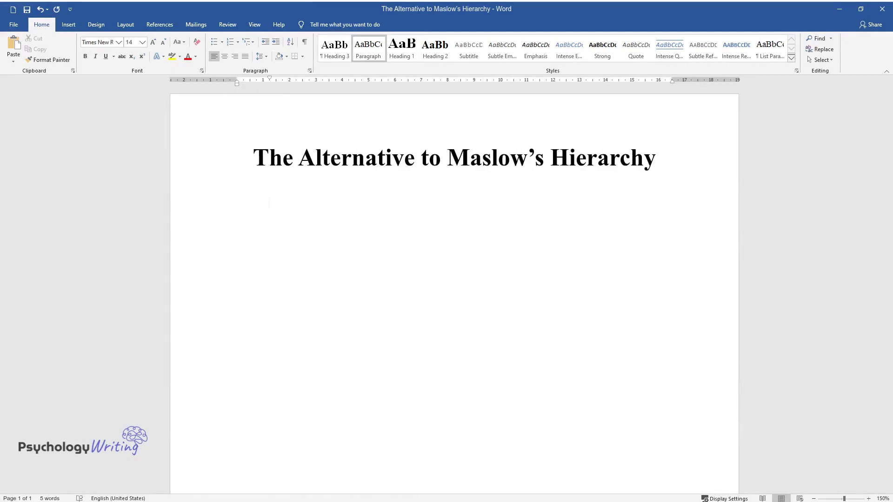
pyautogui.write("In the realm of motivation, Maslow's pyramid is probab")
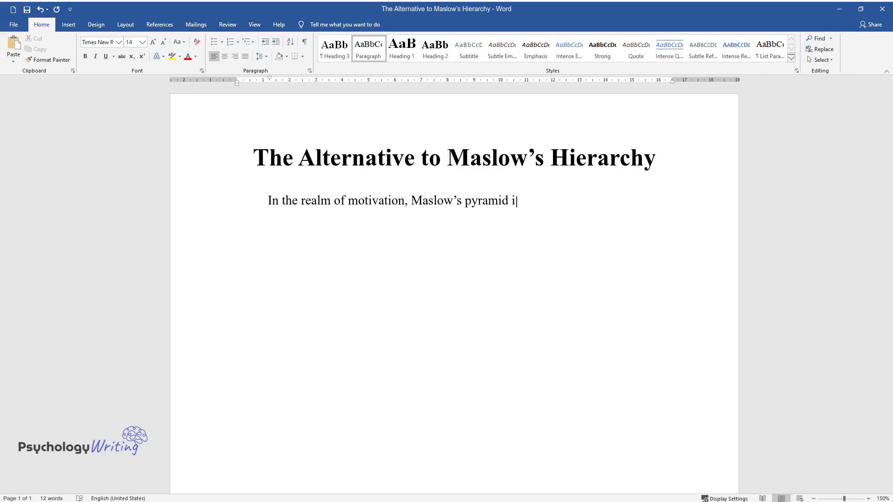
pyautogui.write('ly the first thing to come')
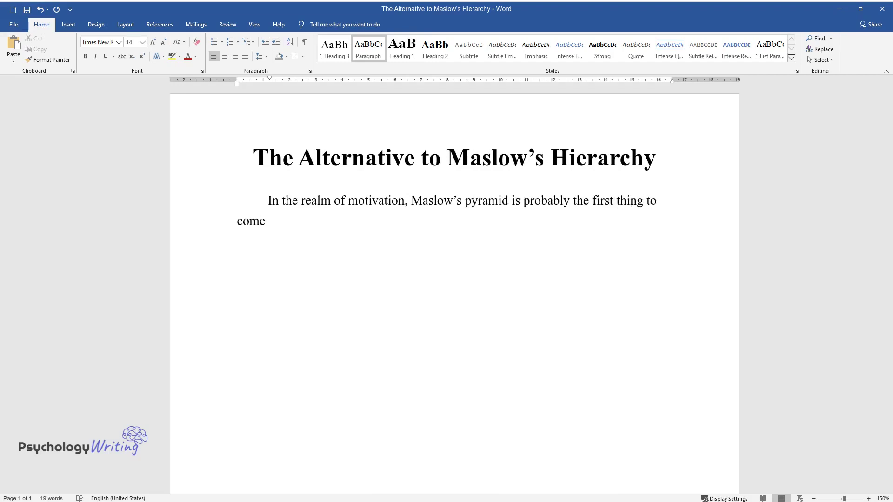
pyautogui.write(' to mind. The well-structured diag')
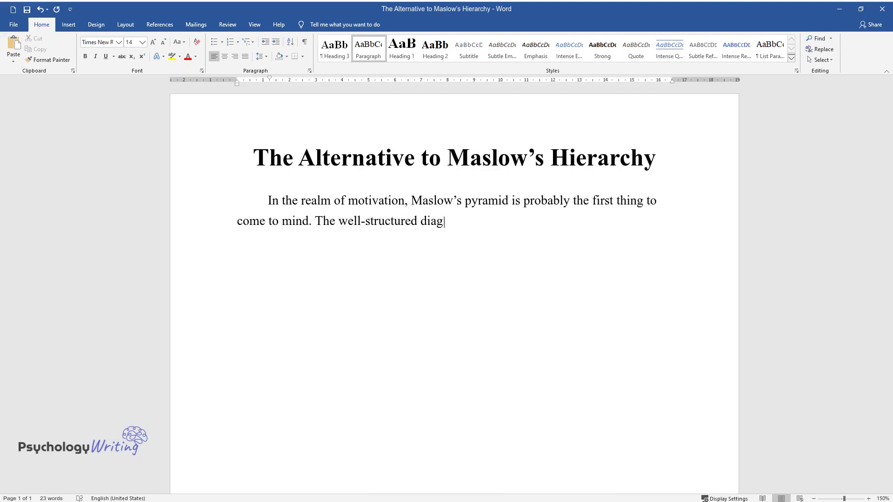
pyautogui.write('ram offers a clear perspective on ')
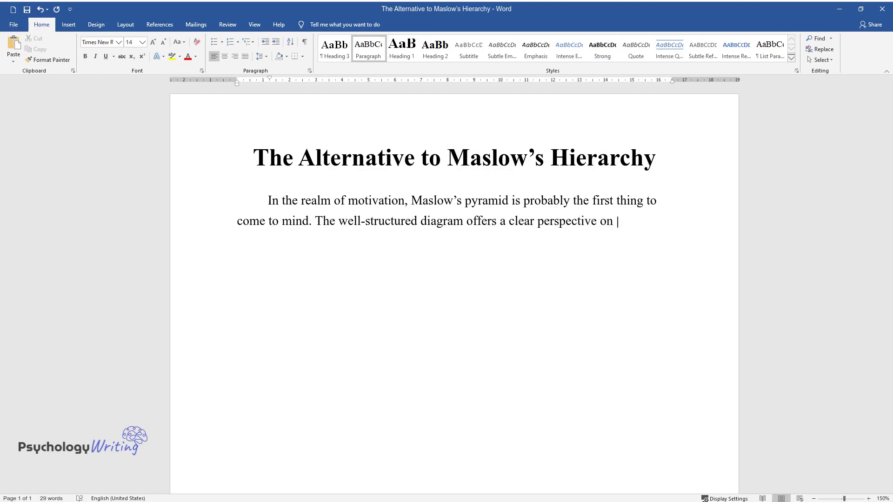
pyautogui.write('what its creator believes ')
pyautogui.write('to driv')
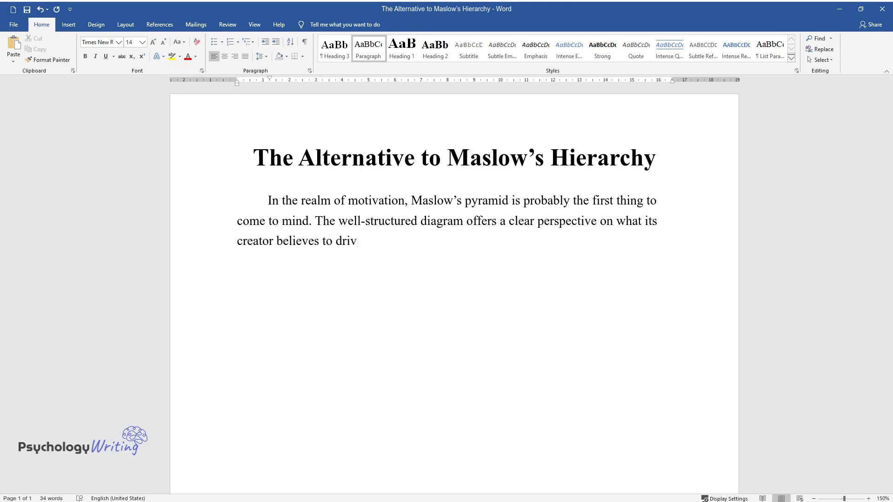
pyautogui.write('e human behavior. That perspective ')
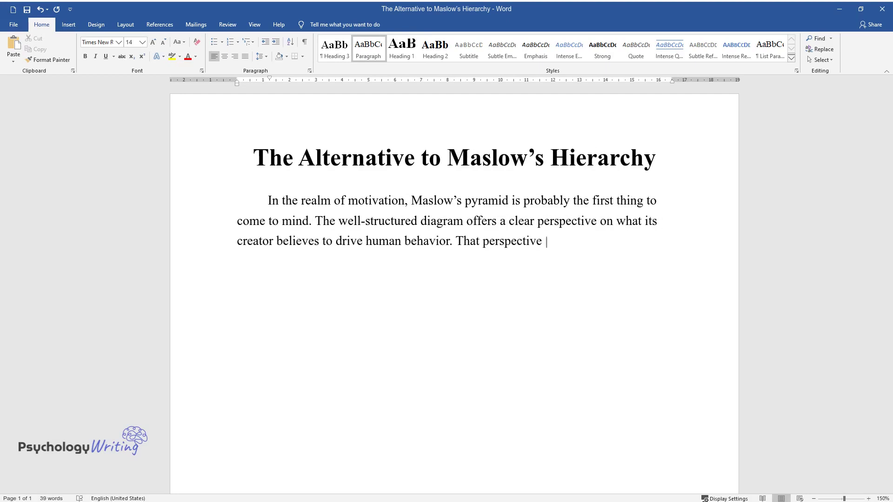
pyautogui.write('is not unreasonable: hardly anyon')
pyautogui.write('e would argue that, for instance, ')
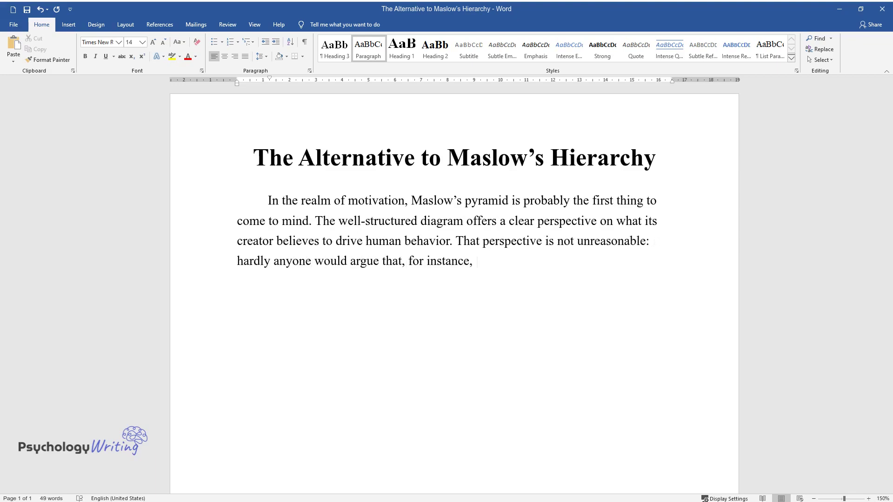
pyautogui.write('extreme hunger does not outweigh c')
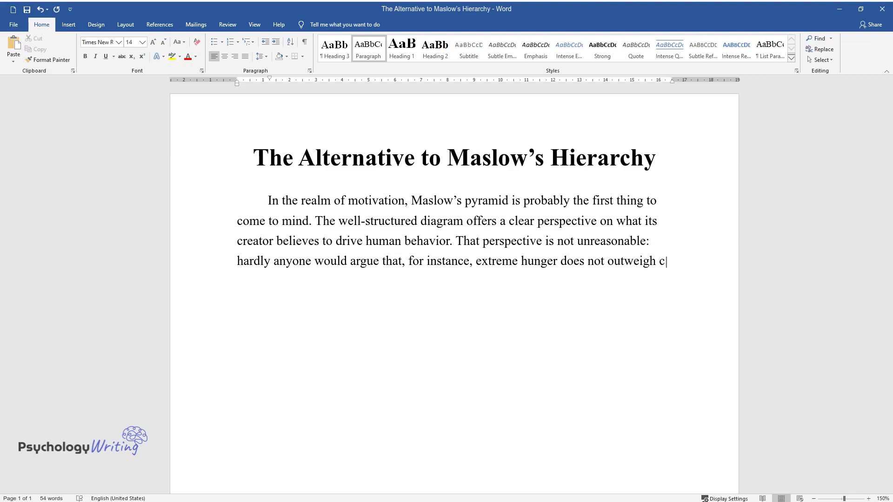
pyautogui.write('areer ambitions. A human being wil')
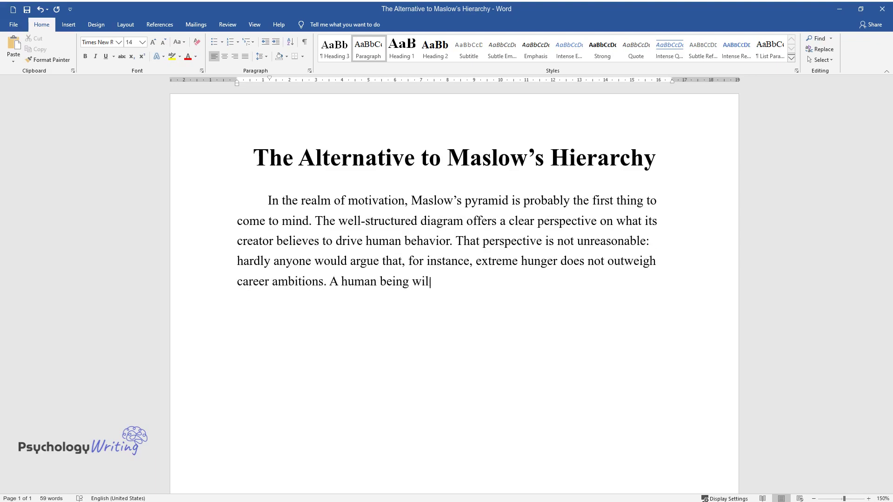
pyautogui.write('l only be able to focus on self-ac')
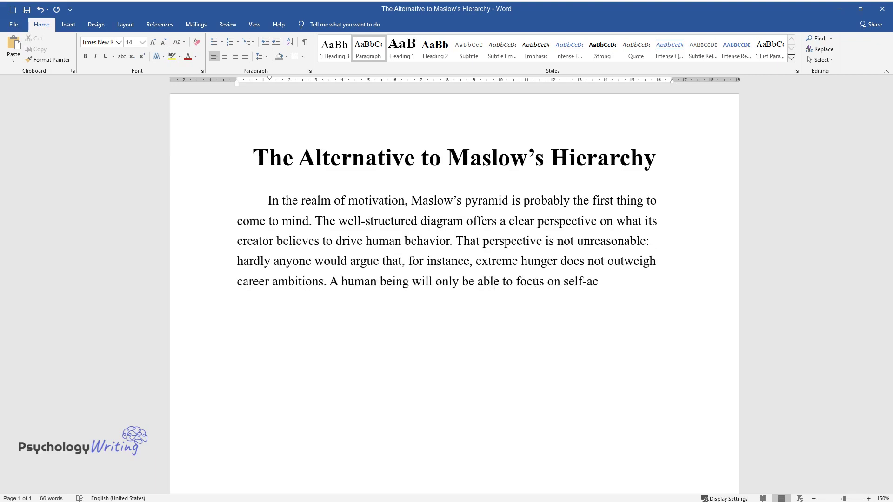
pyautogui.write('tualization when ')
pyautogui.write('they are full and')
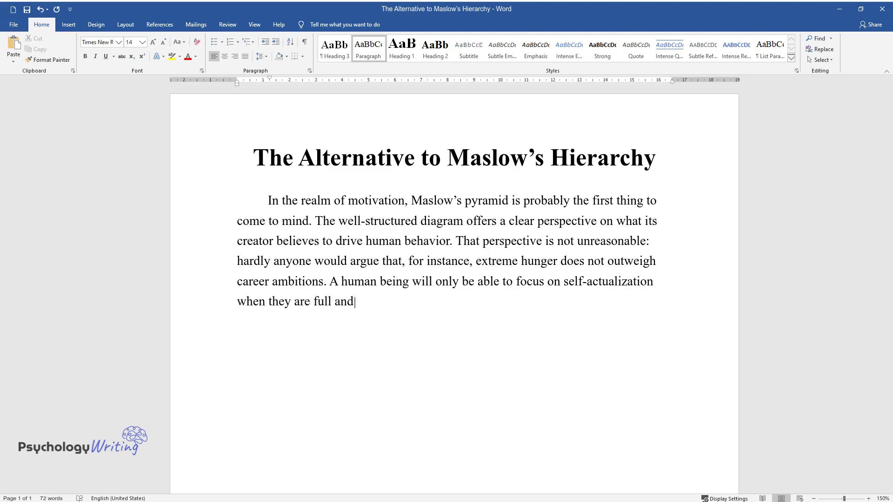
pyautogui.write(' have tents. Nevertheless, some pe')
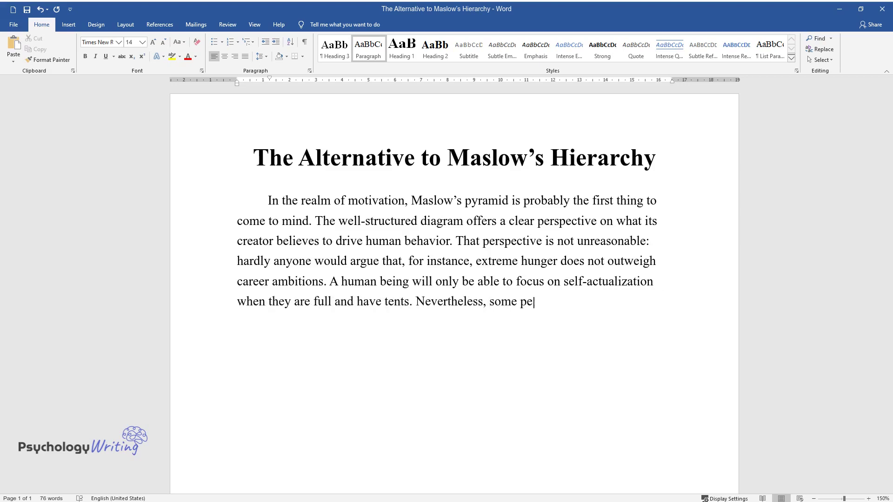
pyautogui.write('ople, not excluding myself, find M')
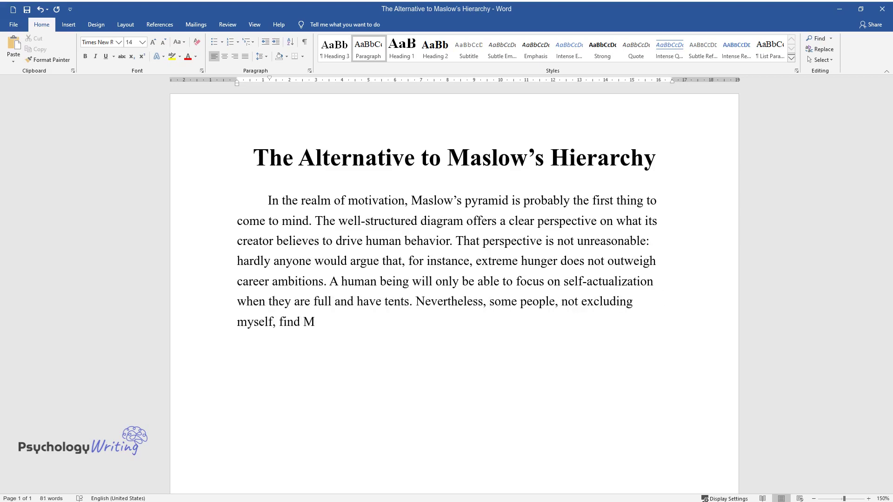
pyautogui.write('aslow’s view on motivation too gen')
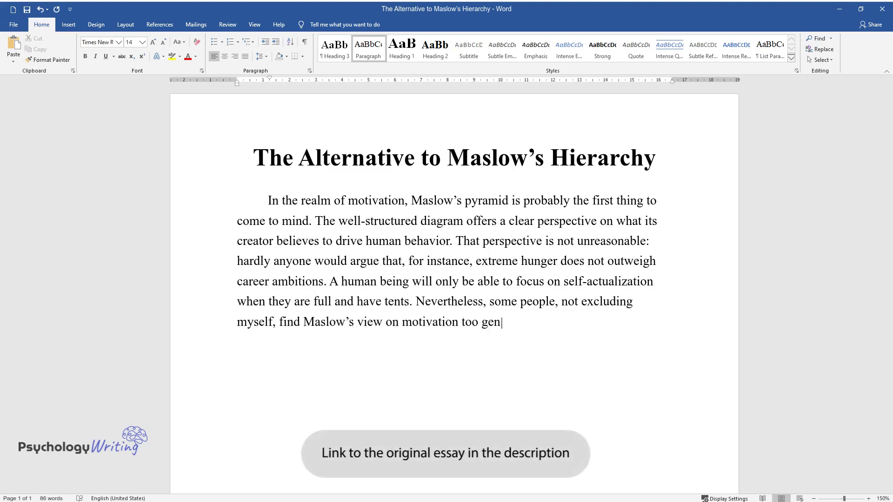
pyautogui.write('eralized as it does not presuppose')
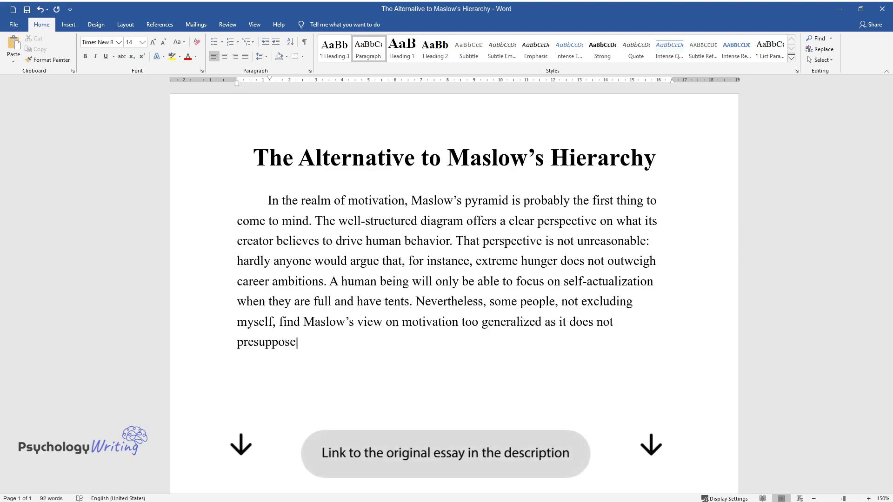
pyautogui.write(' different personal backgrounds.')
pyautogui.press('Return')
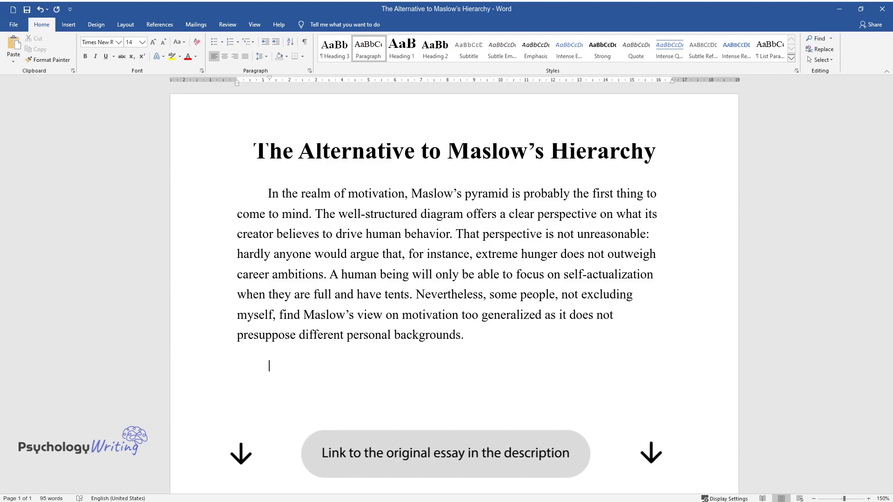
pyautogui.scroll(-2, 447, 279)
# - Write the paragraph arguing that fertility decisions make reproduction self-actualization, not a physiological need
pyautogui.write('One of the most deb')
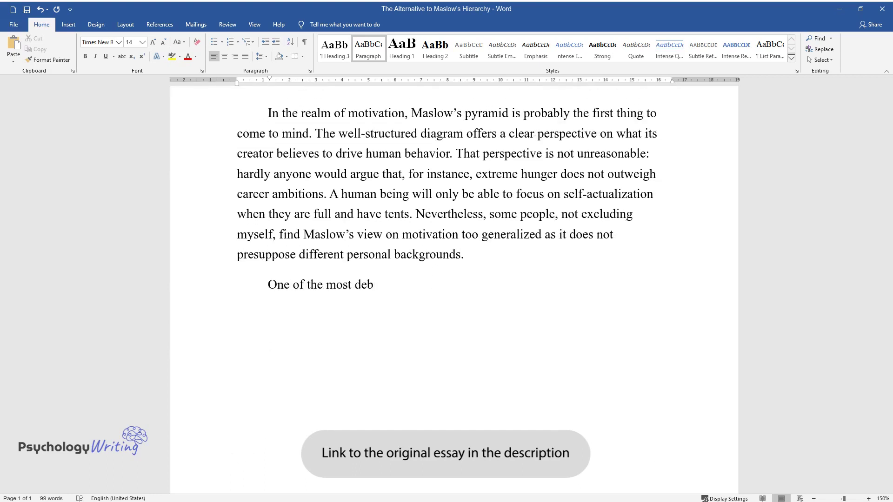
pyautogui.write('atable points in Maslow’s hierarc')
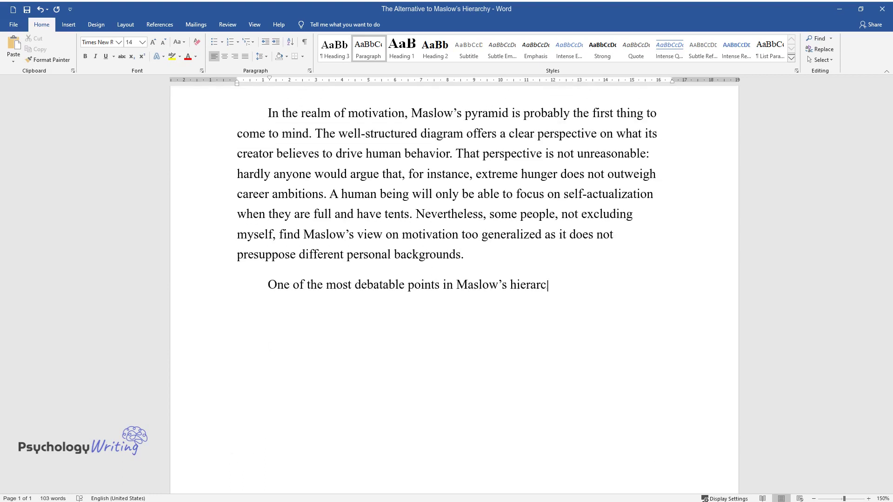
pyautogui.write('hy is a reproduction, which the au')
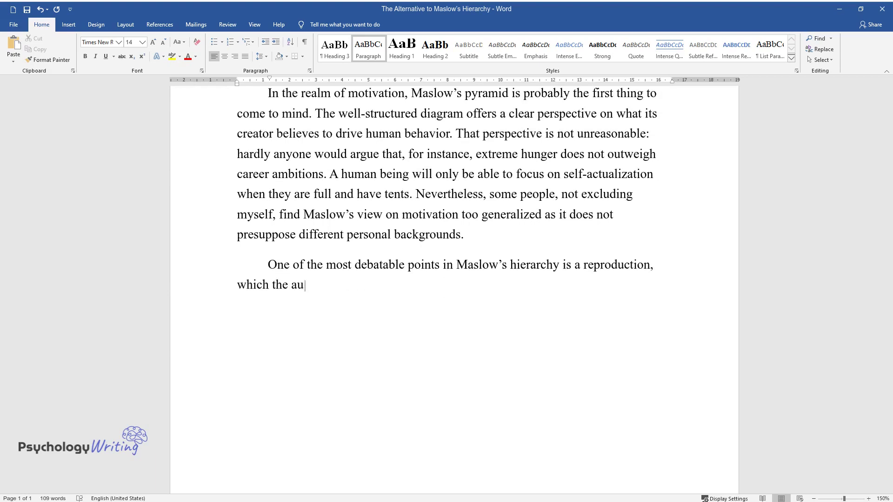
pyautogui.write('thor reckons among physiological')
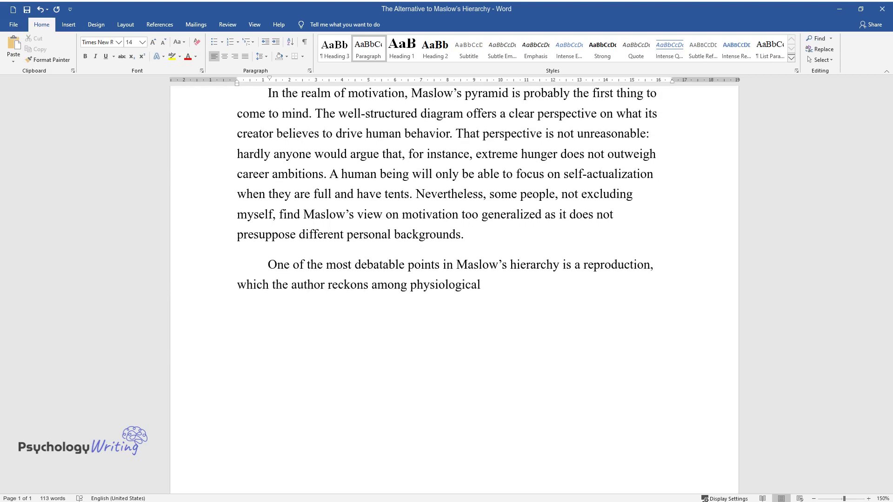
pyautogui.write(' needs. In the vast majority of bi')
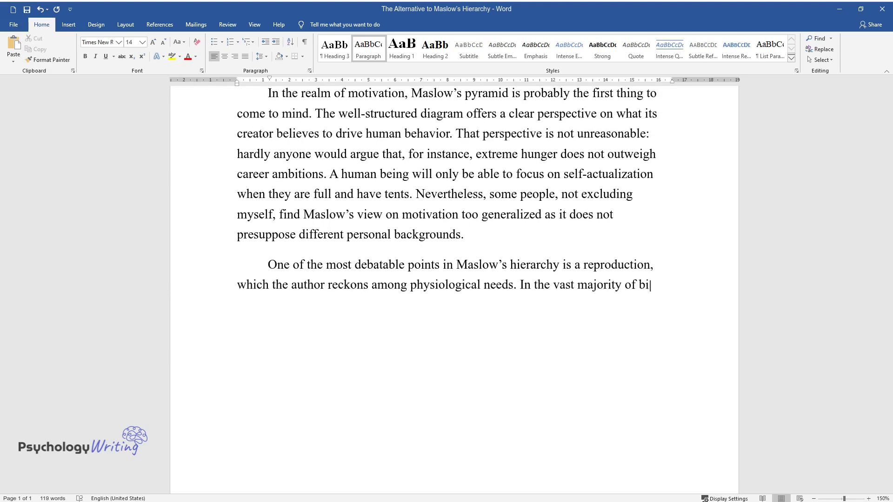
pyautogui.write('ological species, it is one, howev')
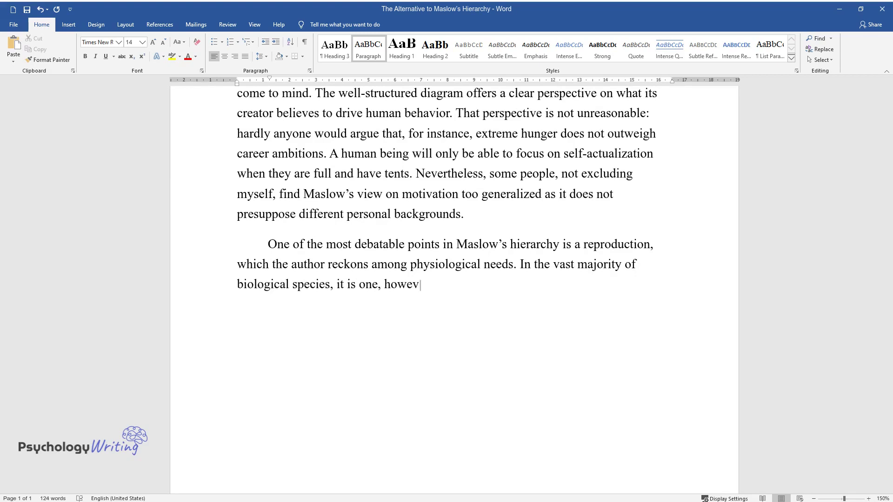
pyautogui.write('er, humans as a biosocial species')
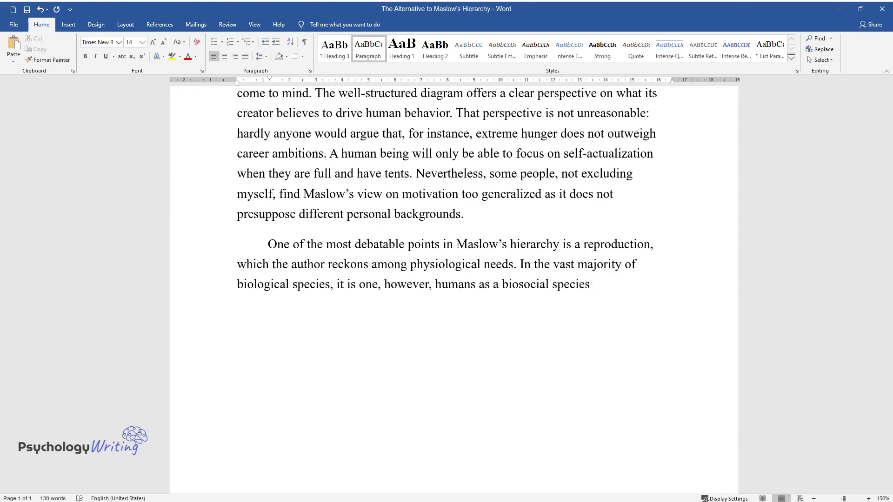
pyautogui.write(' are not purely driven by instincts and do not even have them in a ')
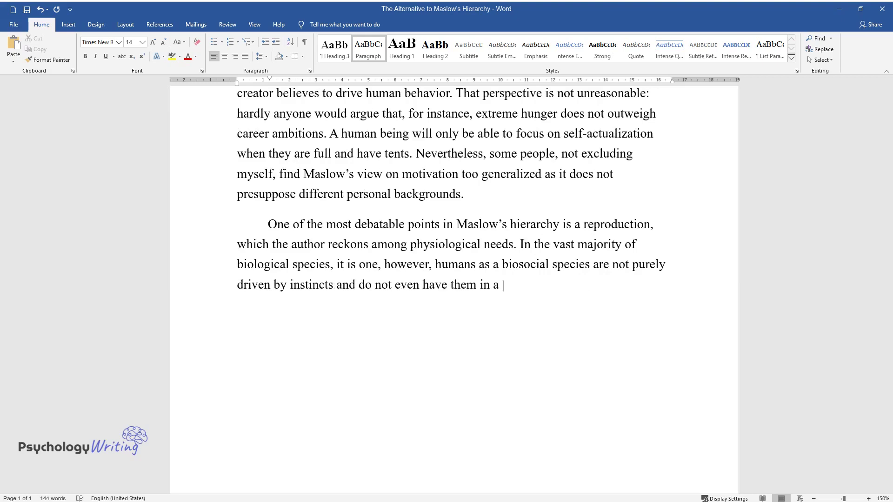
pyautogui.write('complete form. Intelligence allows what Elgar call')
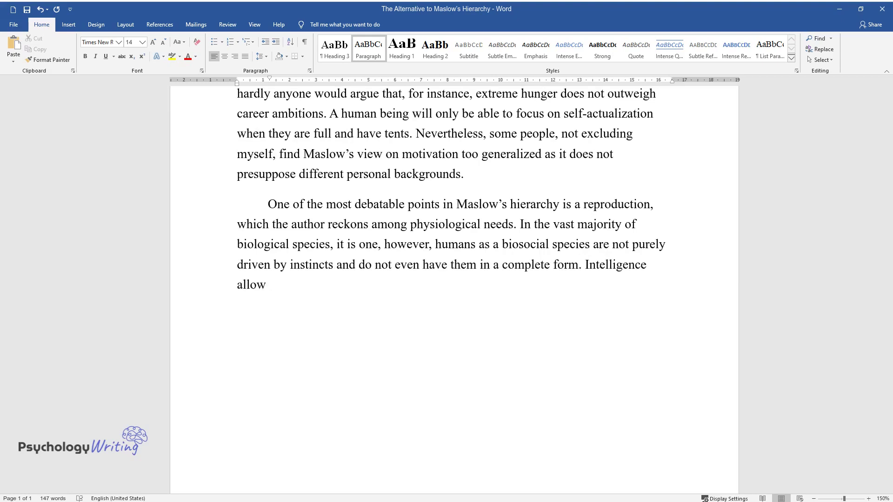
pyautogui.write('s "fertility dec')
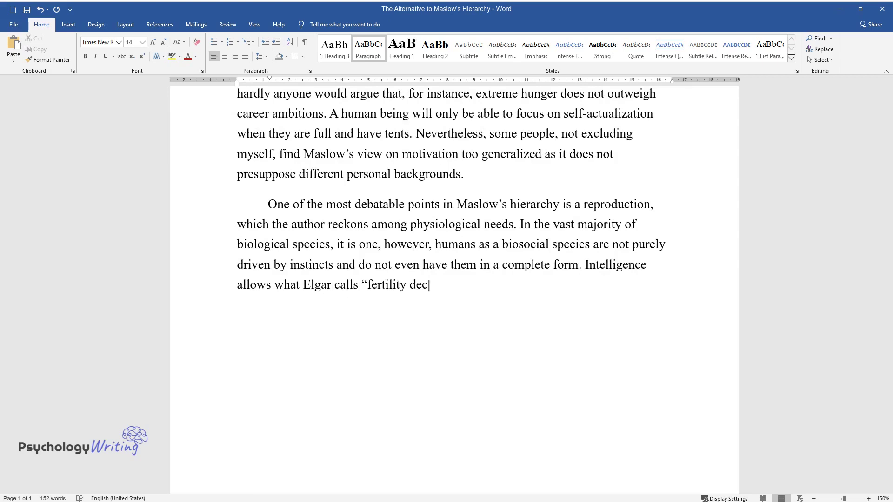
pyautogui.write('isions": humans can choose whether')
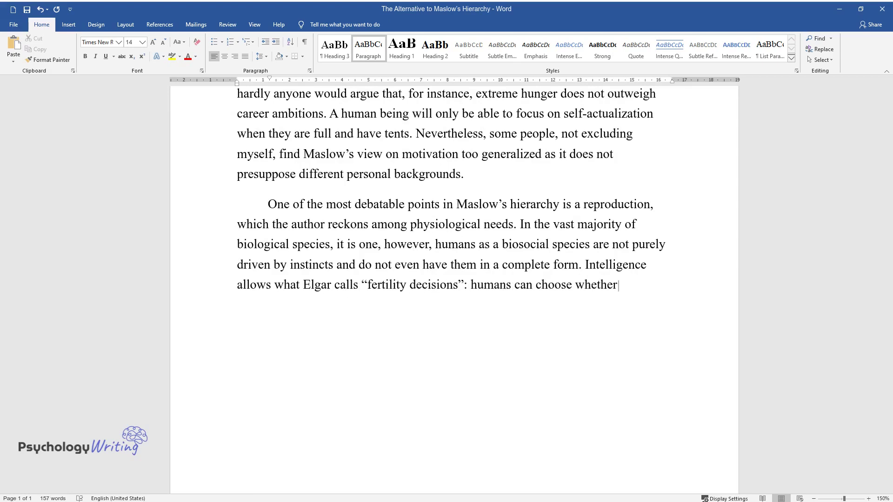
pyautogui.write(' they want to reproduce and when')
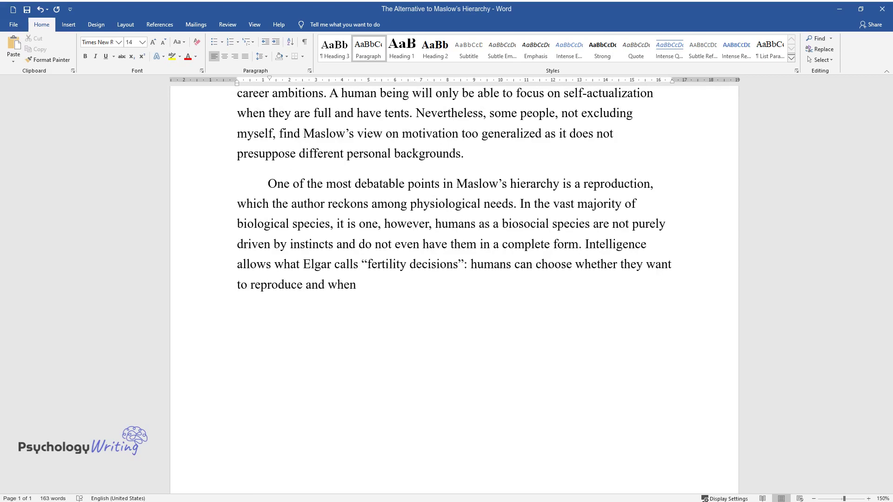
pyautogui.write(' exactly if yes. In developed as w')
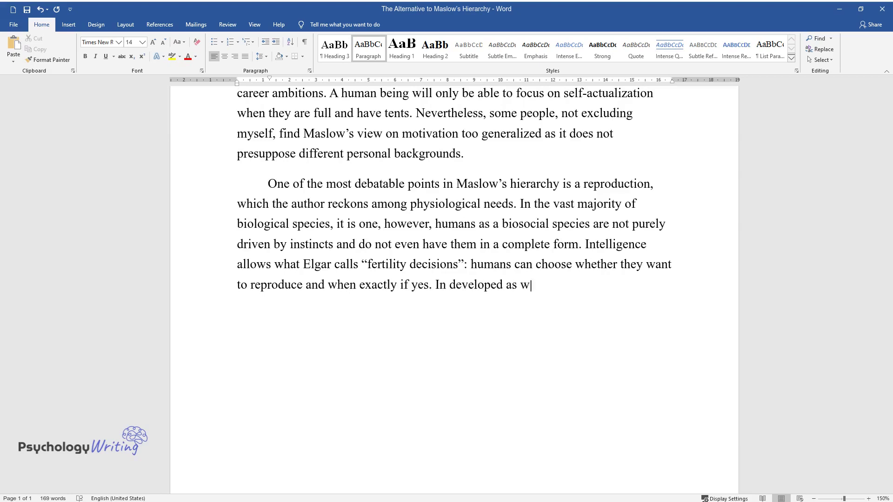
pyautogui.write('ell as developing countries, more ')
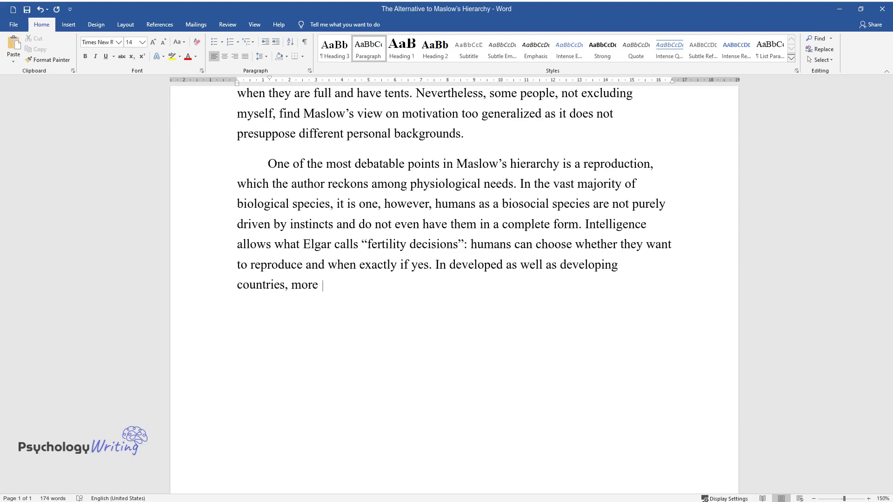
pyautogui.write('and more people opt for family pl')
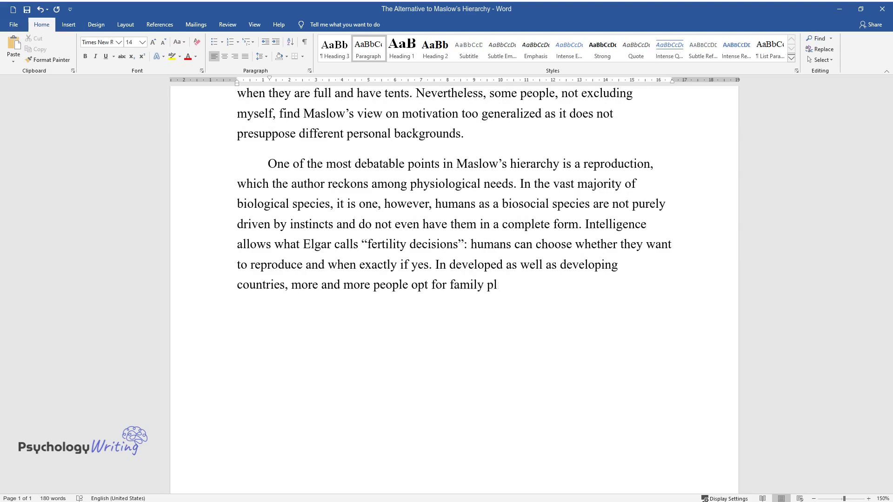
pyautogui.write('anning and become parents no earlier than they can')
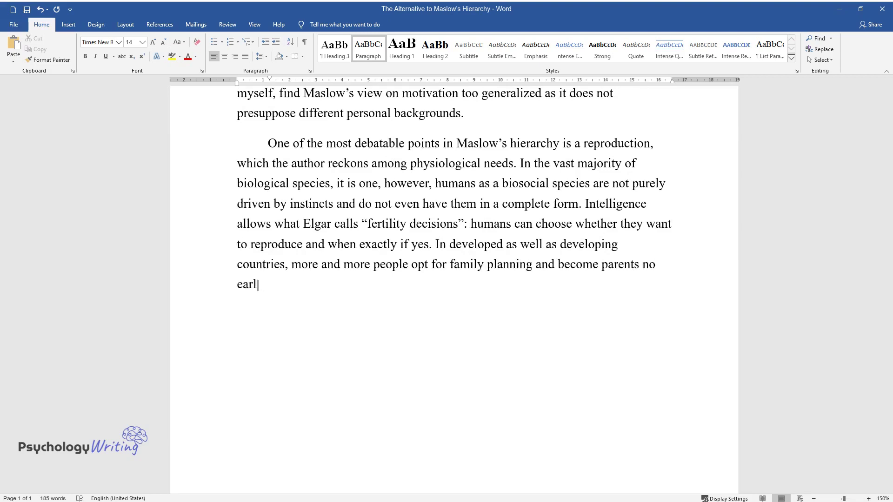
pyautogui.write(' provide children with an appropriate quality of l')
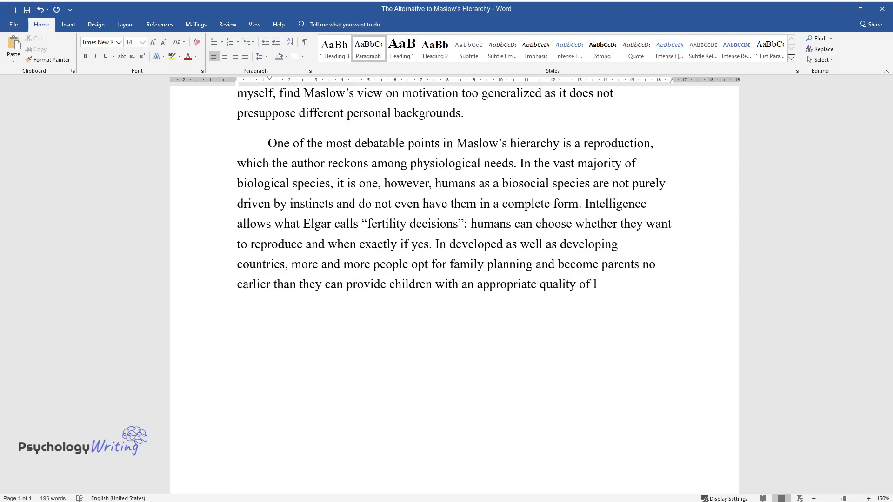
pyautogui.write('ife. In modern society, reproduct')
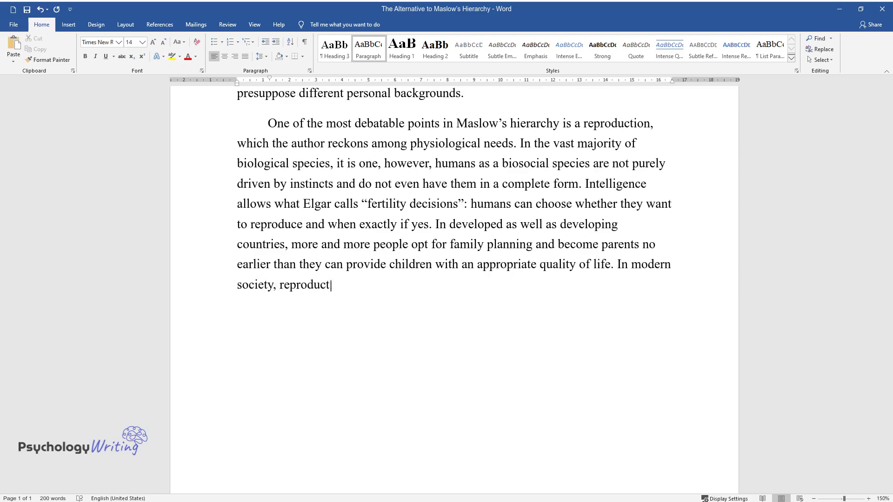
pyautogui.write('ion is a sort of self-actualizatio')
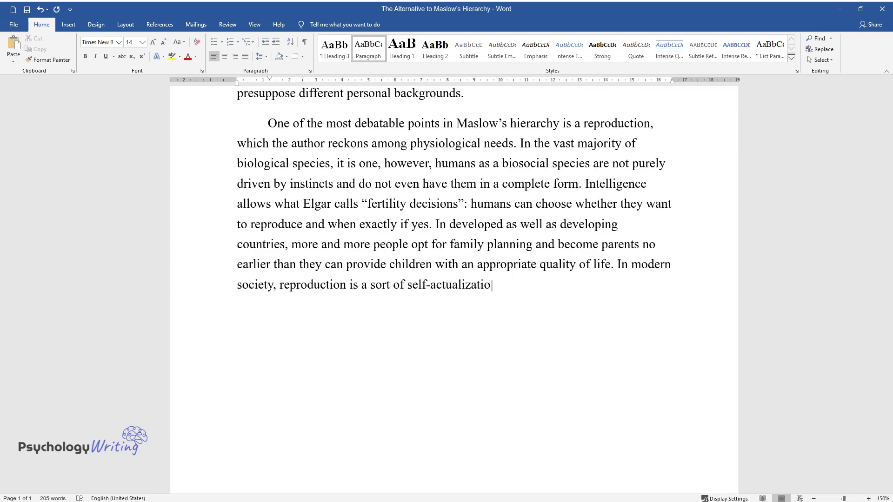
pyautogui.write('n rather than a physiological nee')
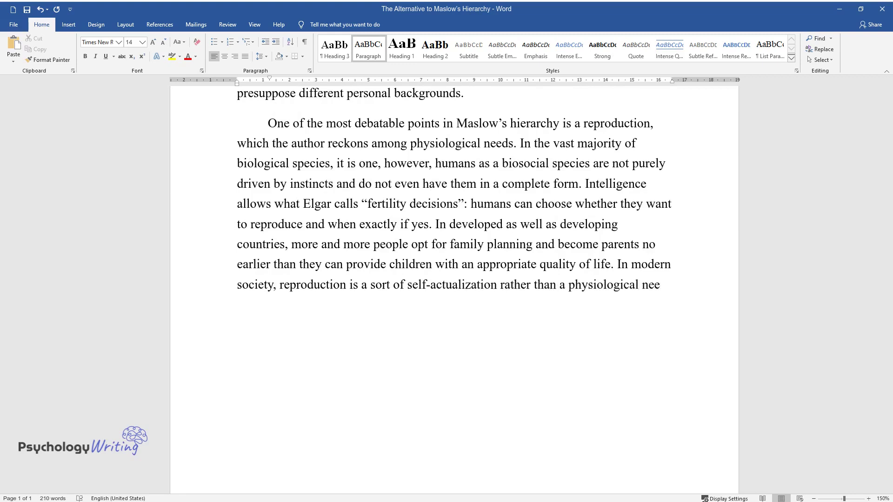
pyautogui.write('d.')
pyautogui.press('Return')
# - Write the paragraph on Maslow ignoring intrinsic versus extrinsic motivation, ending with free will and 'pressure.'
pyautogui.write('It is worth not')
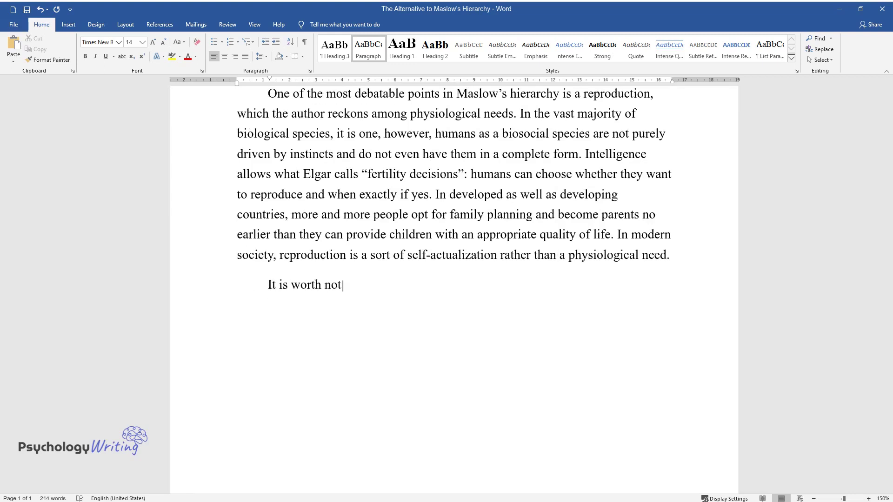
pyautogui.write('ing that Maslow does not highlight')
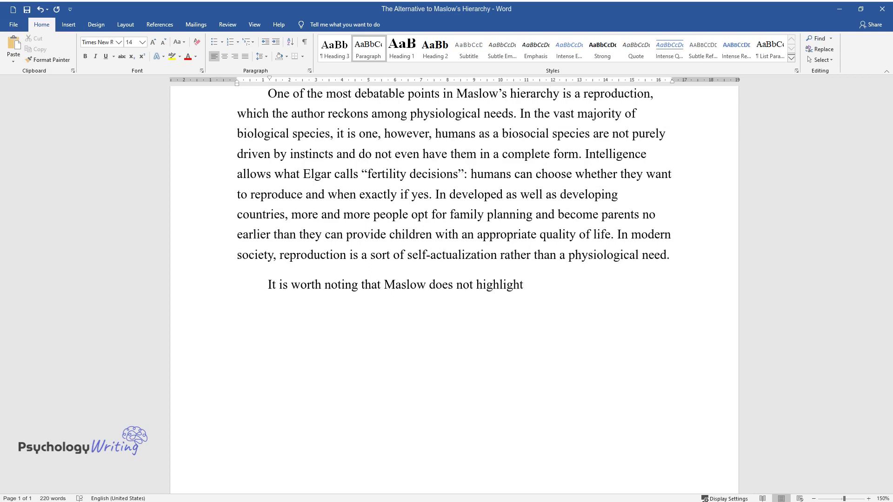
pyautogui.write(' the difference between intrinsic and')
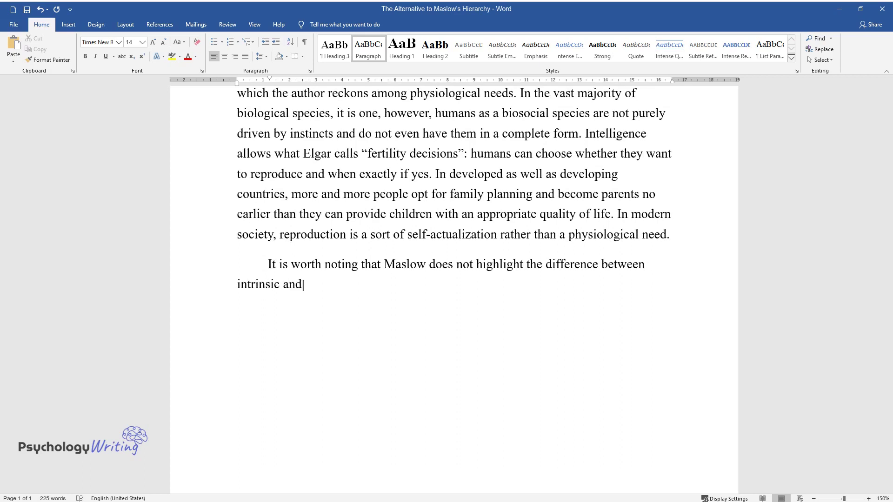
pyautogui.write(' extrinsic motivation, as if people')
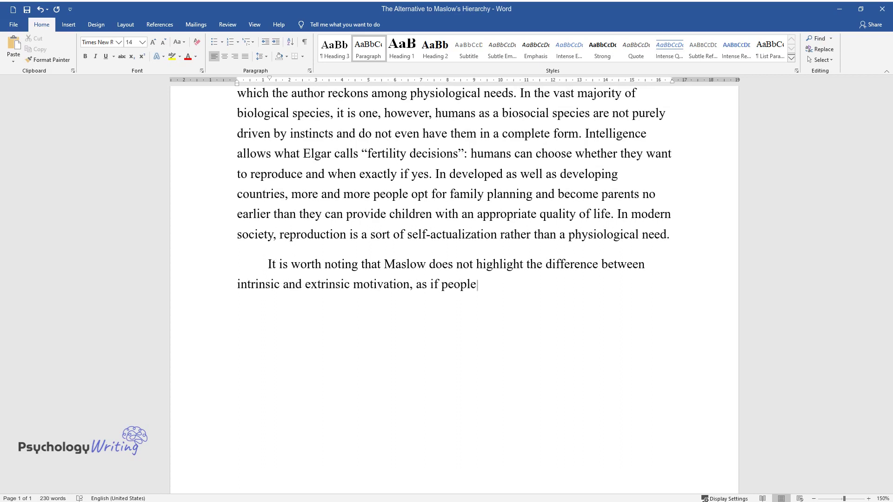
pyautogui.write(' only did what appealed to them. Me')
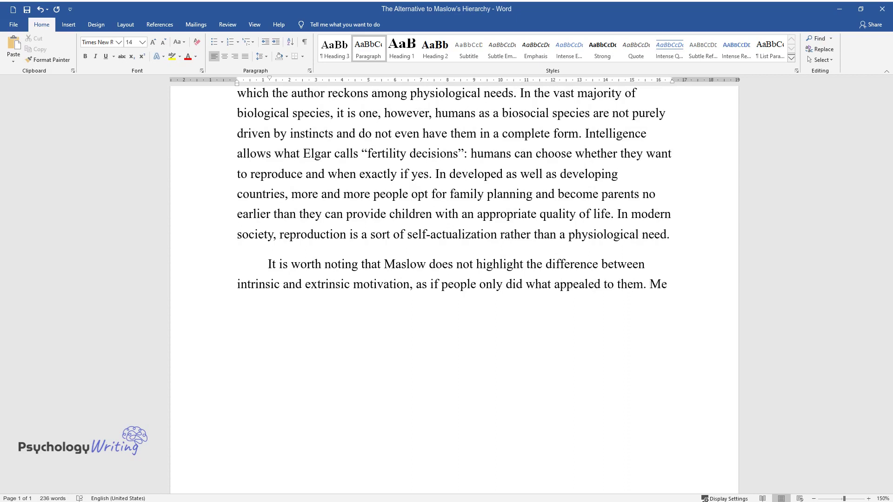
pyautogui.write('anwhile, even such an essential act')
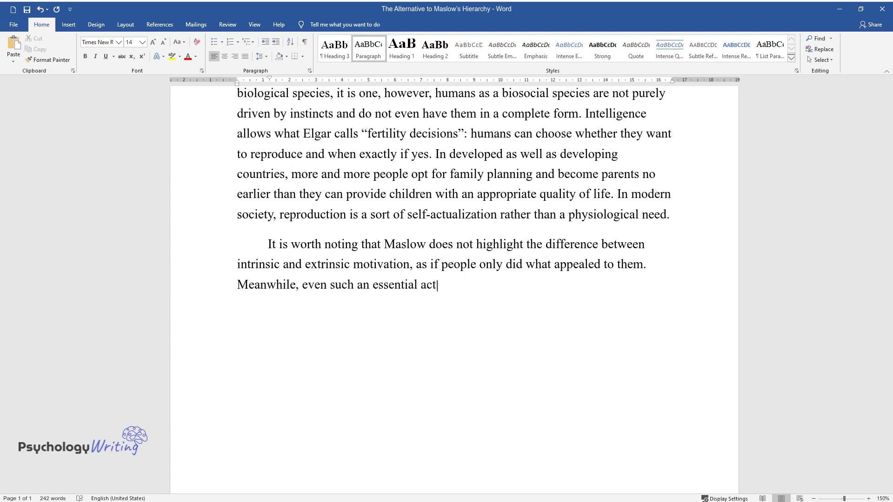
pyautogui.write(' as eating is not necessarily biolo')
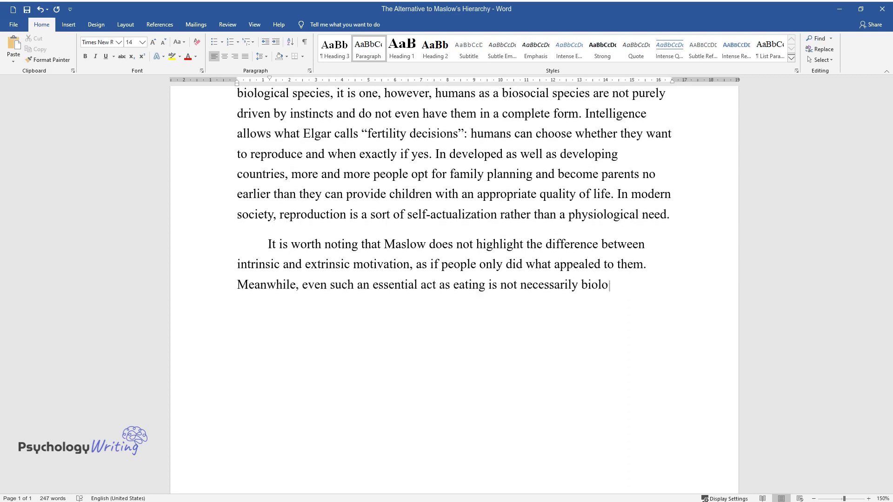
pyautogui.write('gy-driven because what, wh')
pyautogui.write('en, and i')
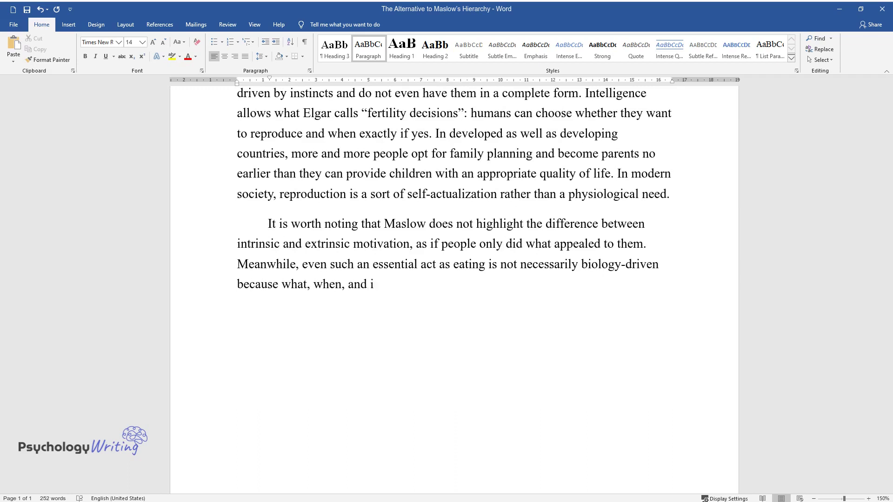
pyautogui.write('n what amounts one consumes may dep')
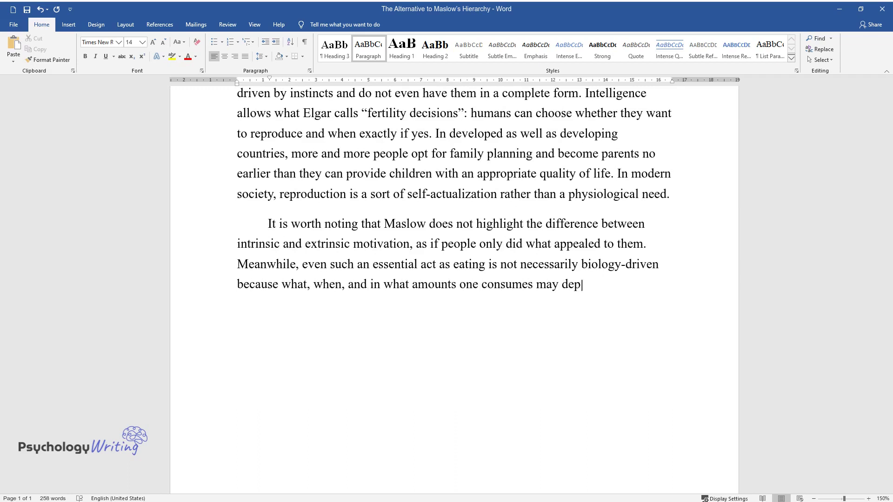
pyautogui.write('end on the culture')
pyautogui.write(' they live in. Ac')
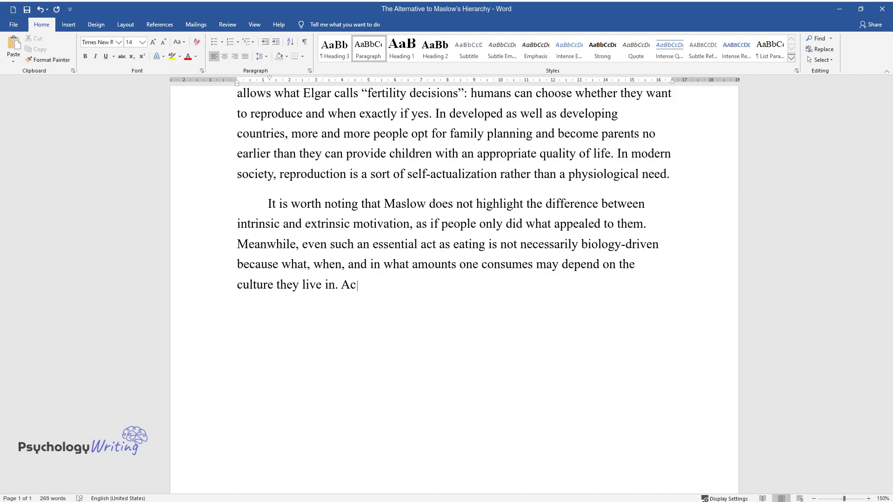
pyautogui.write('tually, a decision to become a pare')
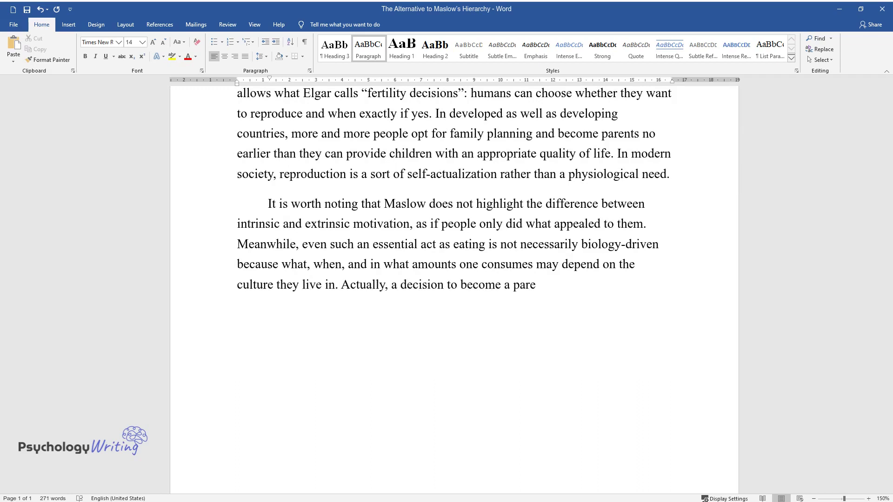
pyautogui.write('nt may depend on sociocult')
pyautogui.write('ural fact')
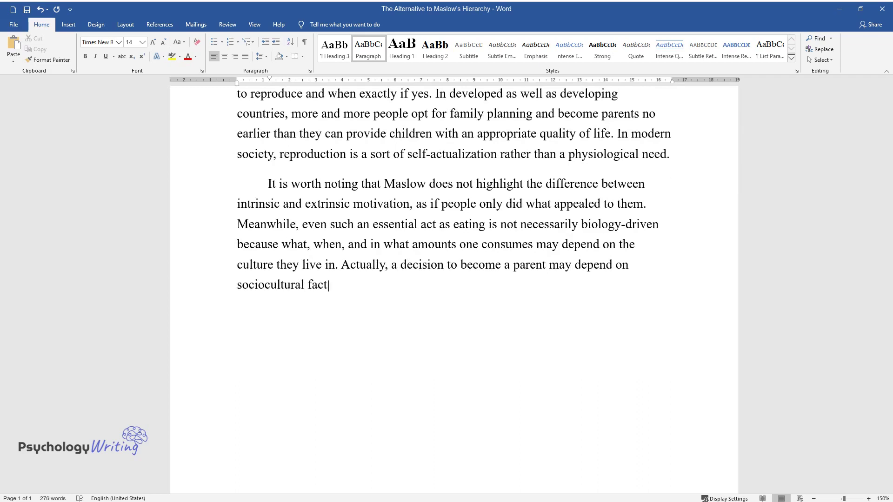
pyautogui.write('ors as well since reproductive pres')
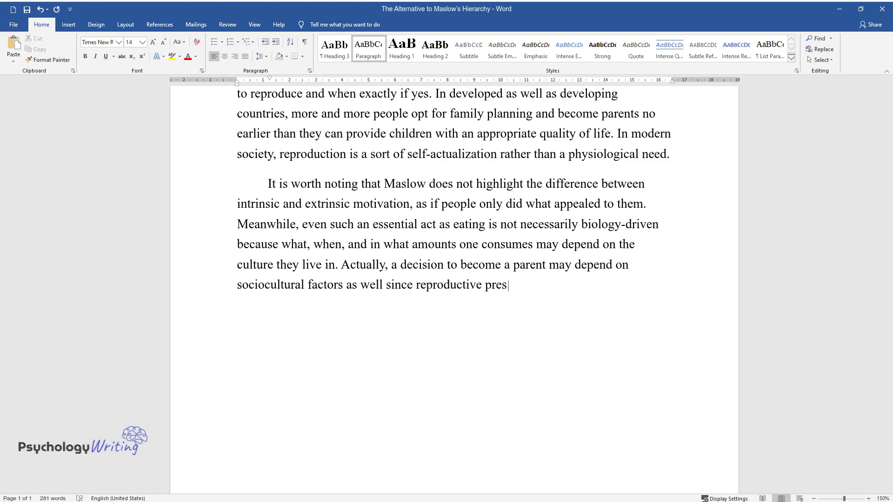
pyautogui.write('sure is widespread in conservative families ')
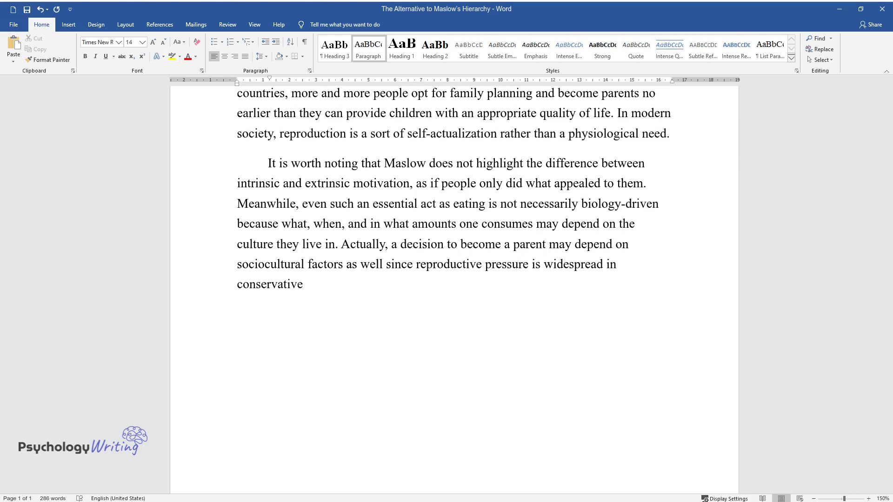
pyautogui.write('and societies. I regularly ')
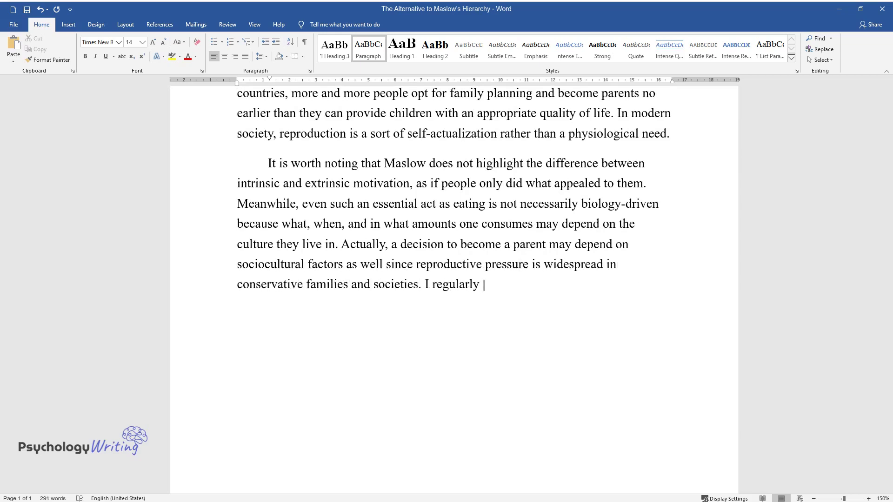
pyautogui.write('engage as much as anyone else in ce')
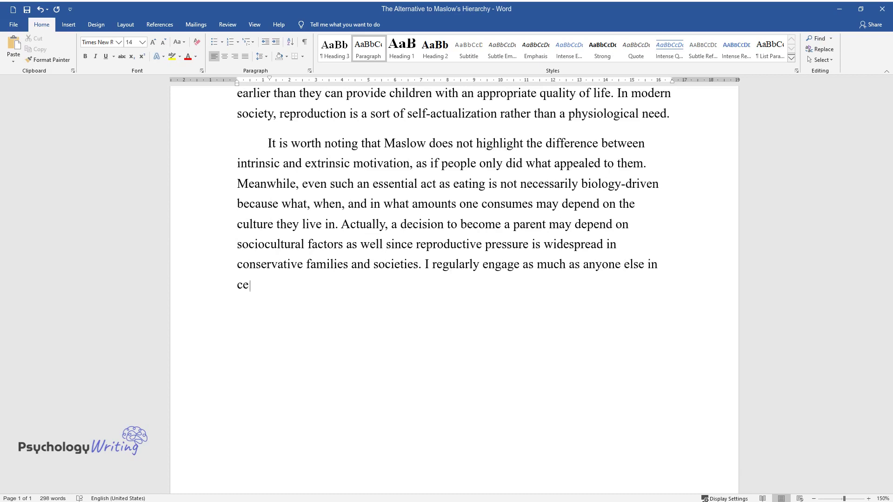
pyautogui.write('reward o')
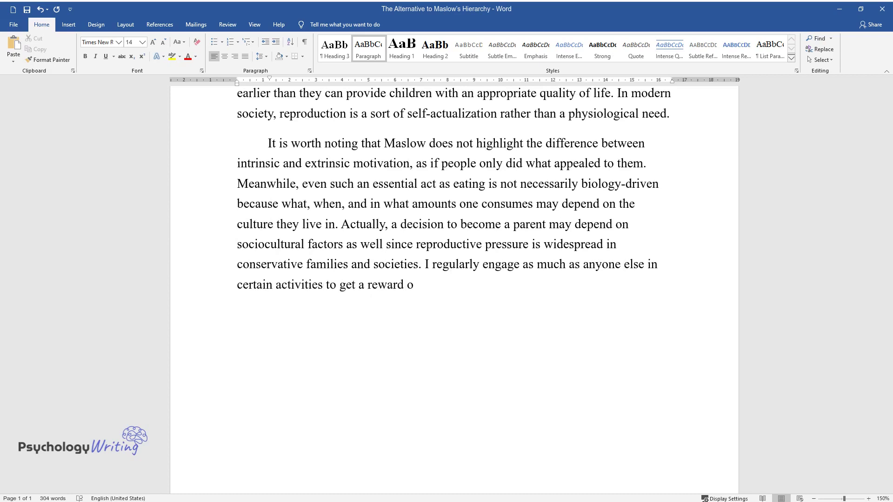
pyautogui.write('r avoid punishment rather than beca')
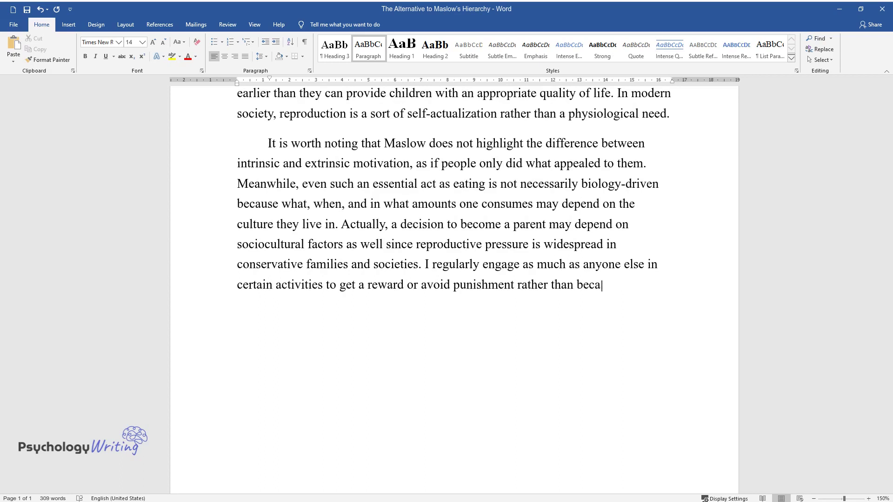
pyautogui.write('use of interest, which is known as ')
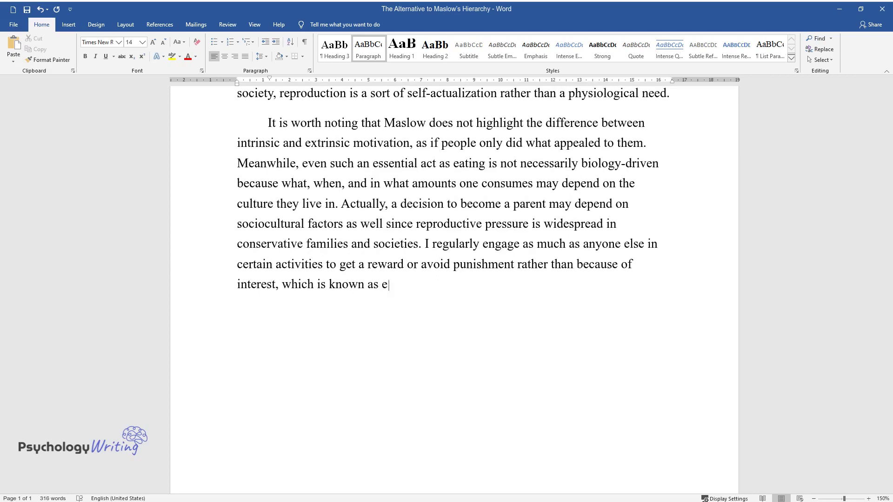
pyautogui.write('extrinsic motivation Nevertheless, M')
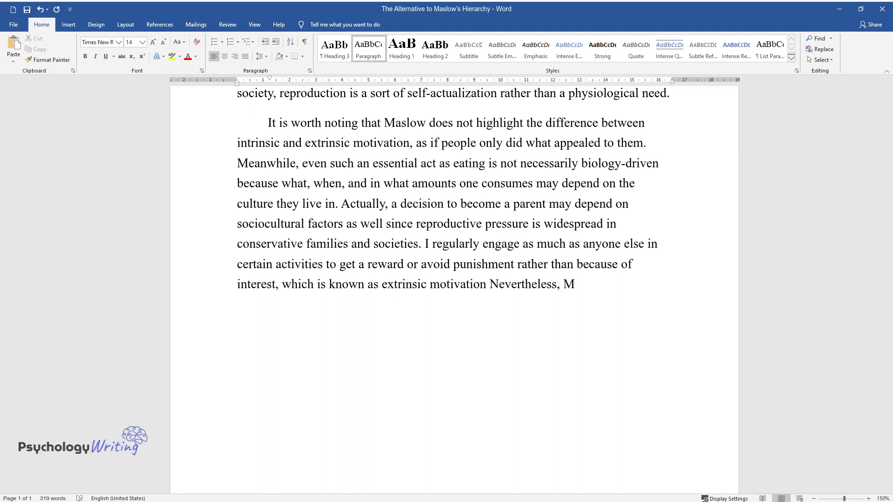
pyautogui.write("aslow's perspective does not contai")
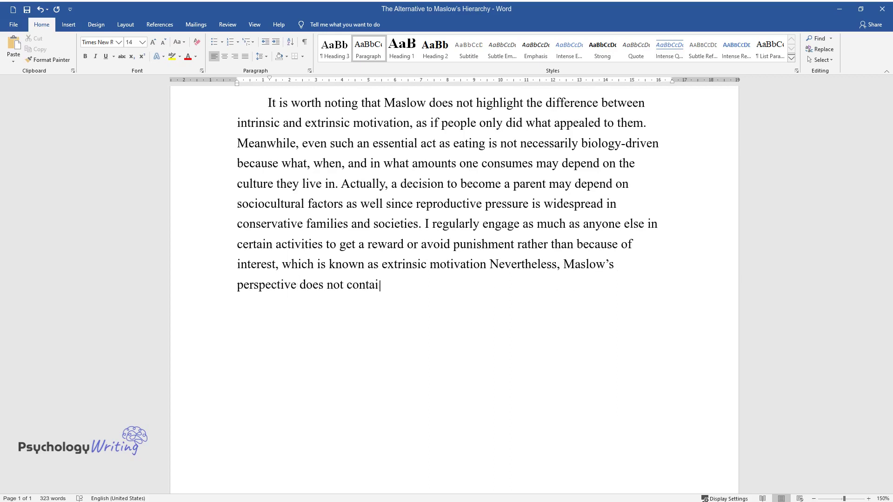
pyautogui.write('n a hint of the difference between ')
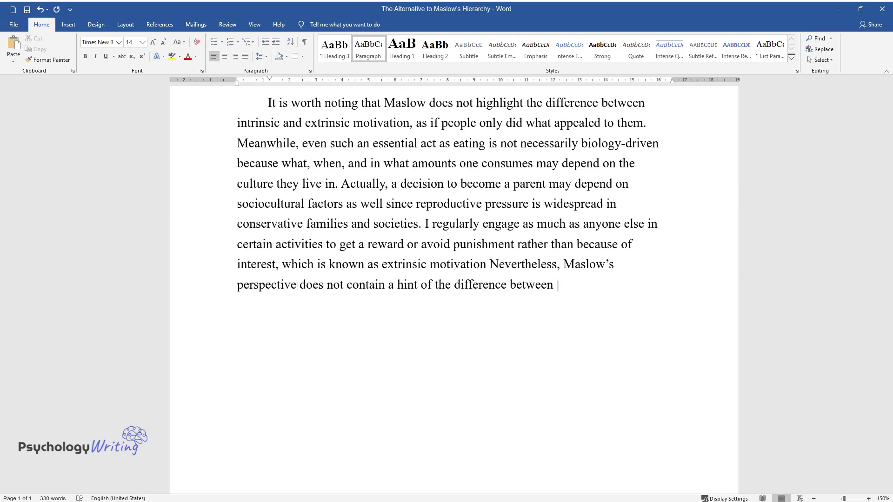
pyautogui.write('free will and pressure.')
pyautogui.press('Return')
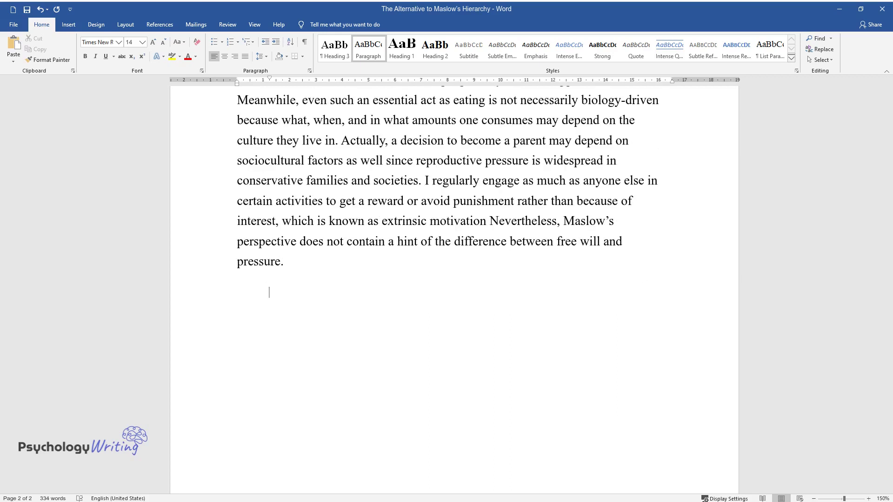
# - Write the paragraph introducing Alderfer's ERG theory, ending 'recognition grows.'
pyautogui.write('The generality of Ma')
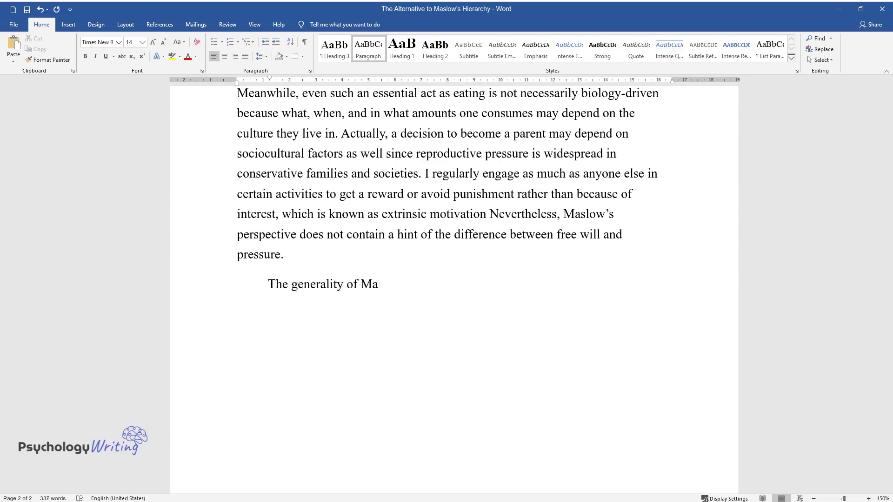
pyautogui.write("slow's hierarchy inspired me to ")
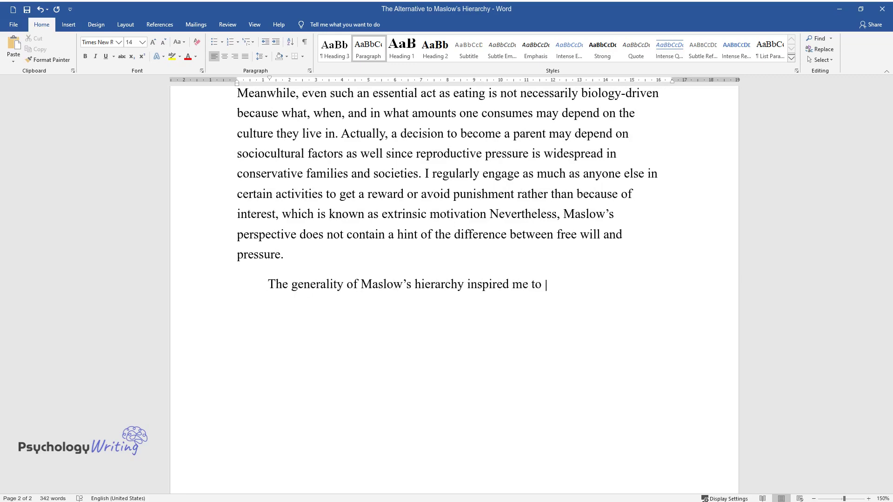
pyautogui.write('look for a motivation theory tha')
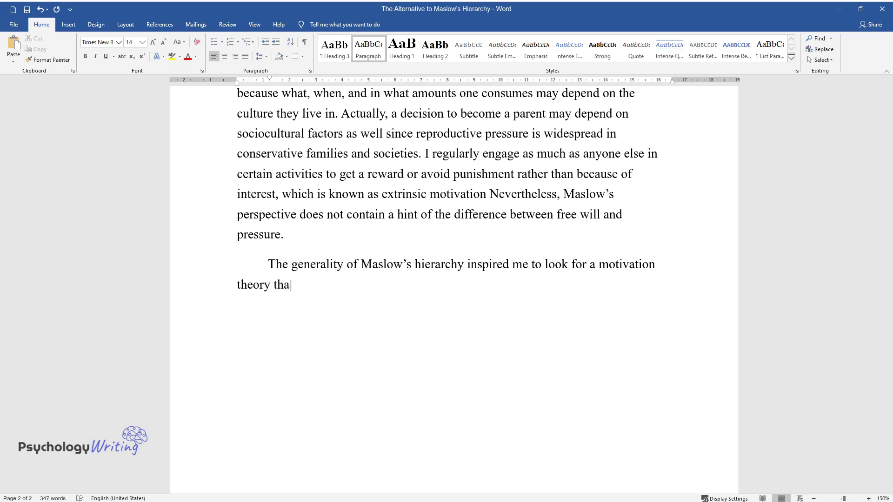
pyautogui.write('t would suit me better. I stopped')
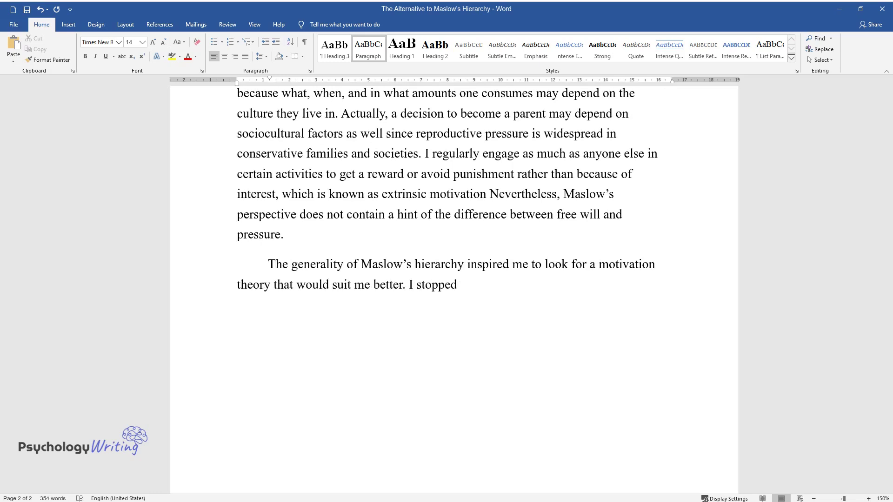
pyautogui.write(' at the ERG theory by Alderfer, ')
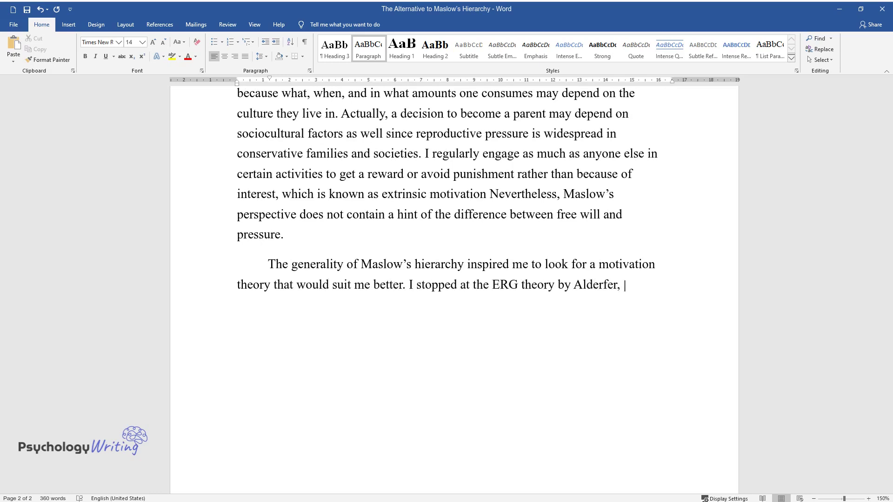
pyautogui.write('who agrees with Maslow overall b')
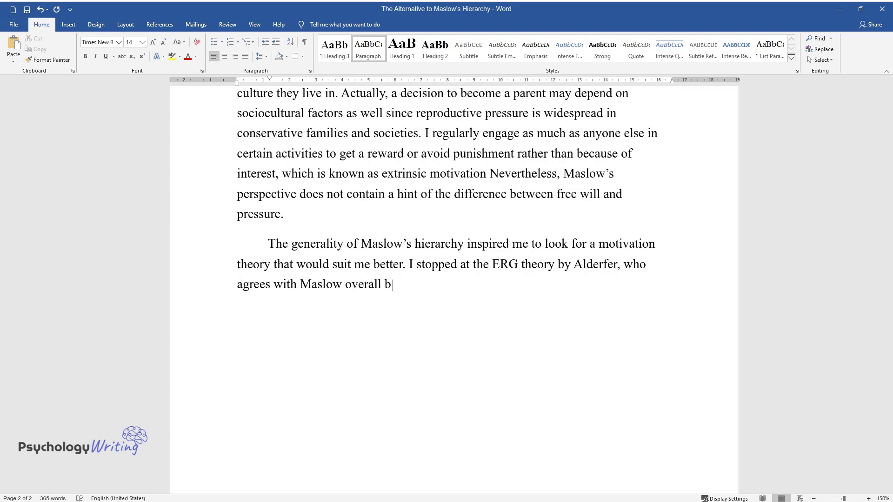
pyautogui.write('ut offers a broader view. Specif')
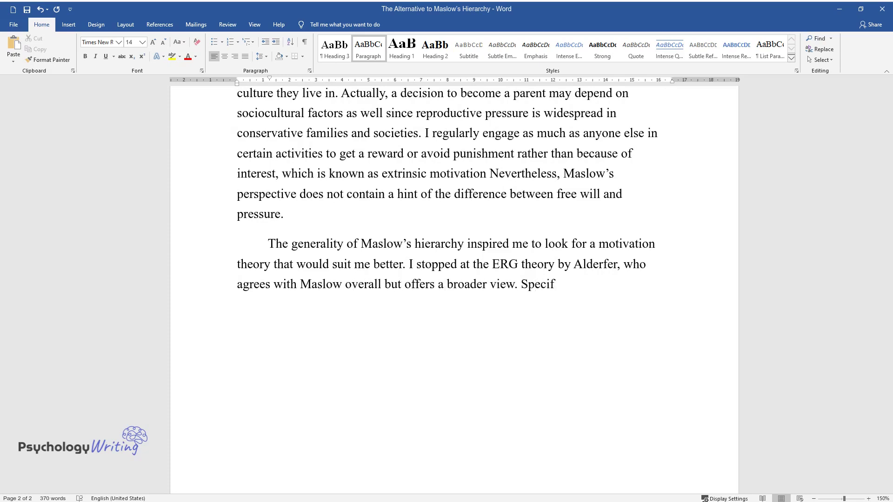
pyautogui.write('ically, he emphasizes that human needs ca')
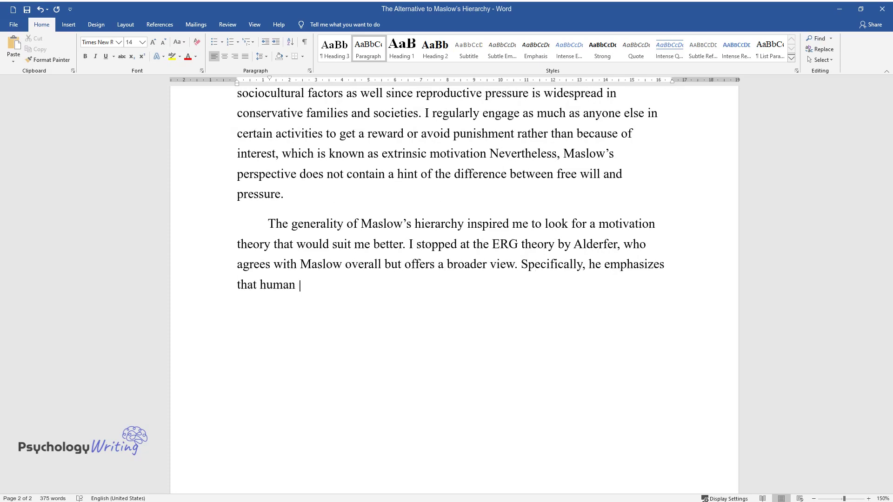
pyautogui.write('n change throughout life')
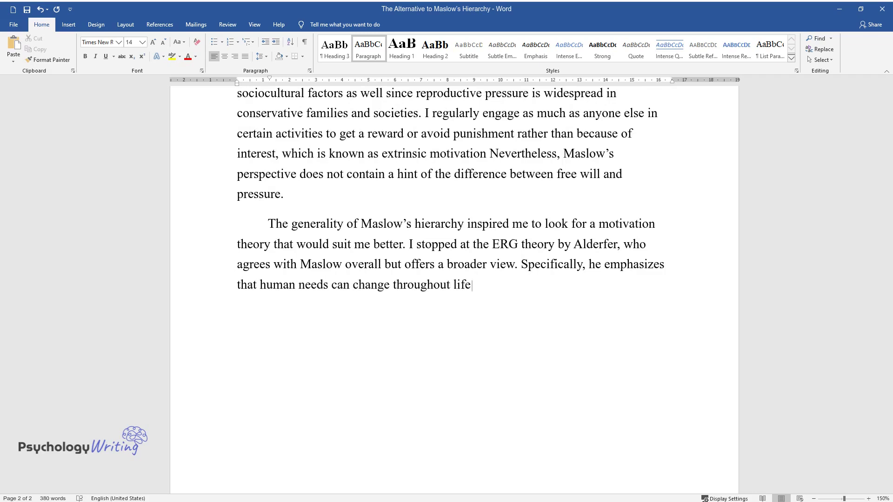
pyautogui.write(' and are partly interdependent.')
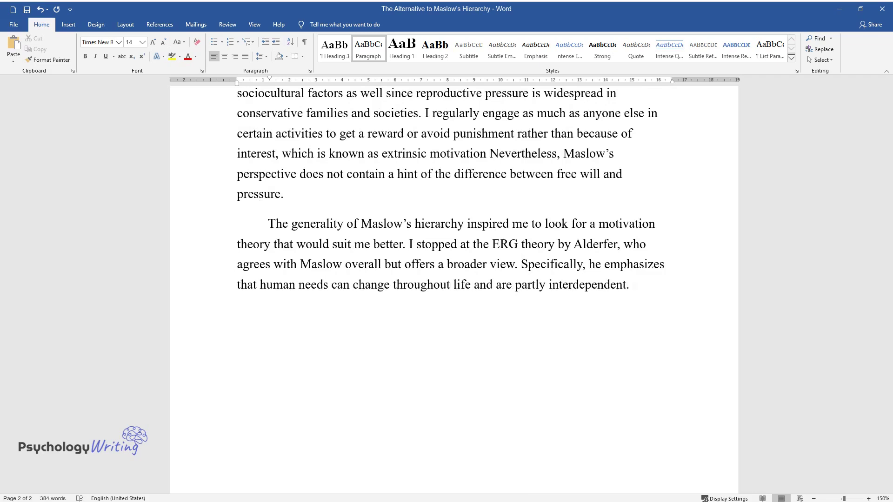
pyautogui.write(' The abbreviation ERG stands for ')
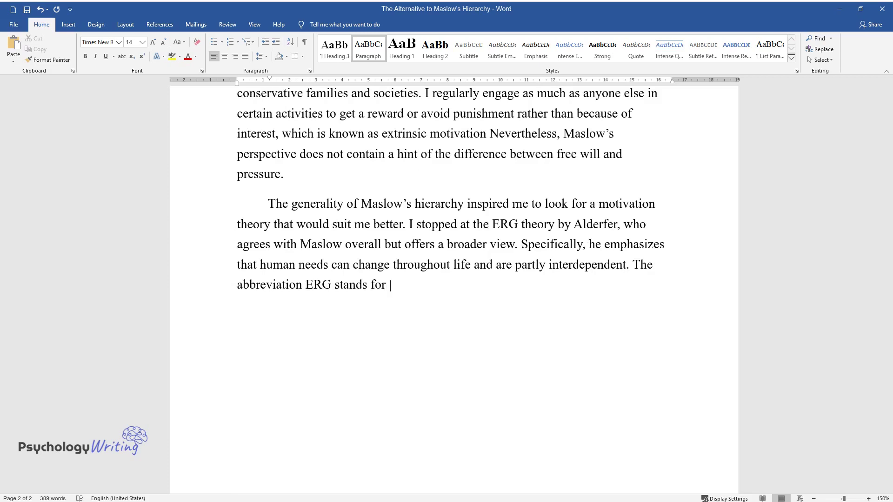
pyautogui.write('existence, relatedness, and grow')
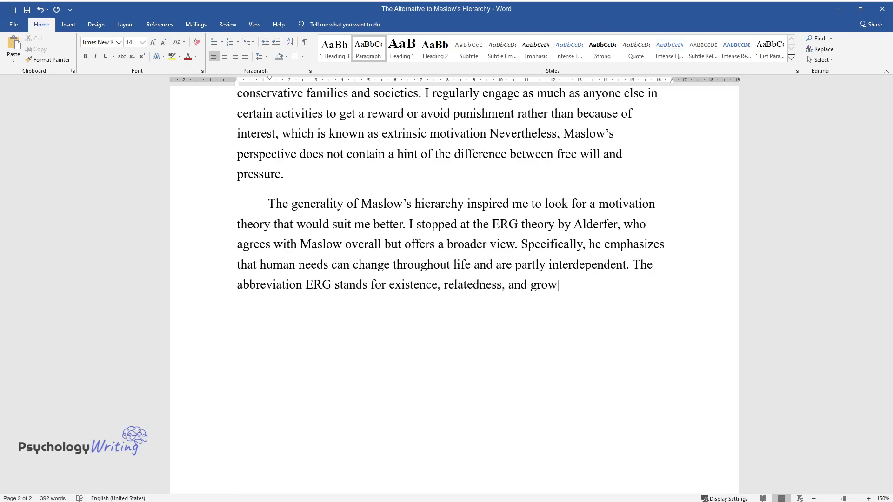
pyautogui.write("th, which corresponds to Maslow's physiological n")
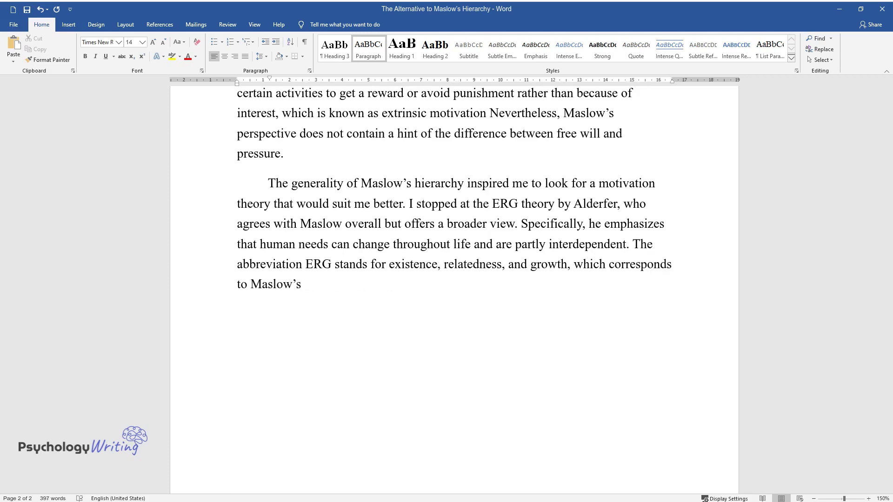
pyautogui.write('eeds, esteem, an')
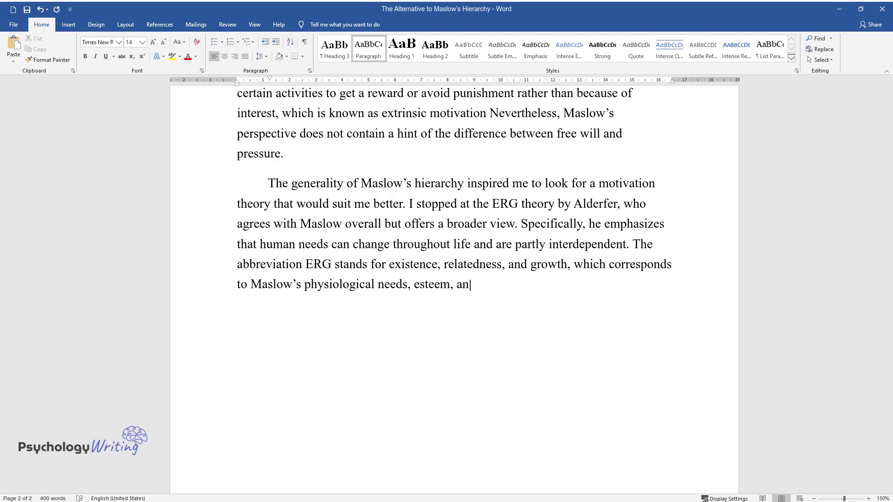
pyautogui.write('d self-actualization. According to Alder')
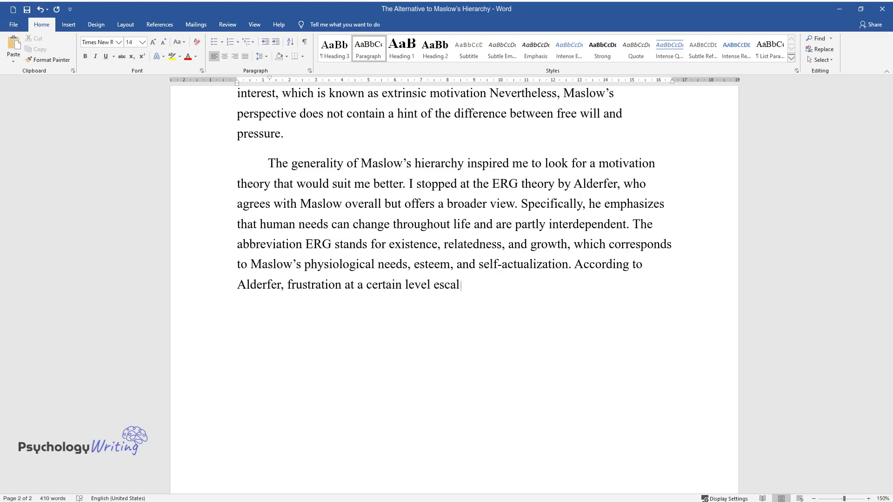
pyautogui.write('ates the needs at otherlevels.')
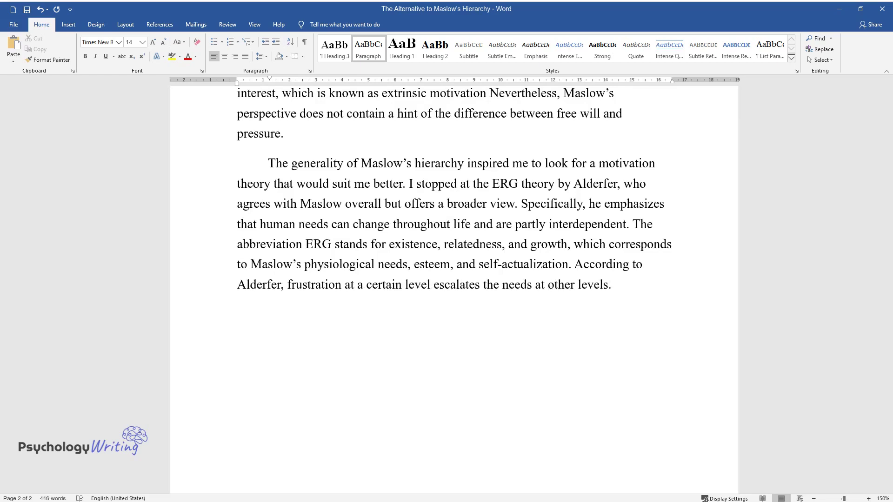
pyautogui.write(' For example, the less time and e')
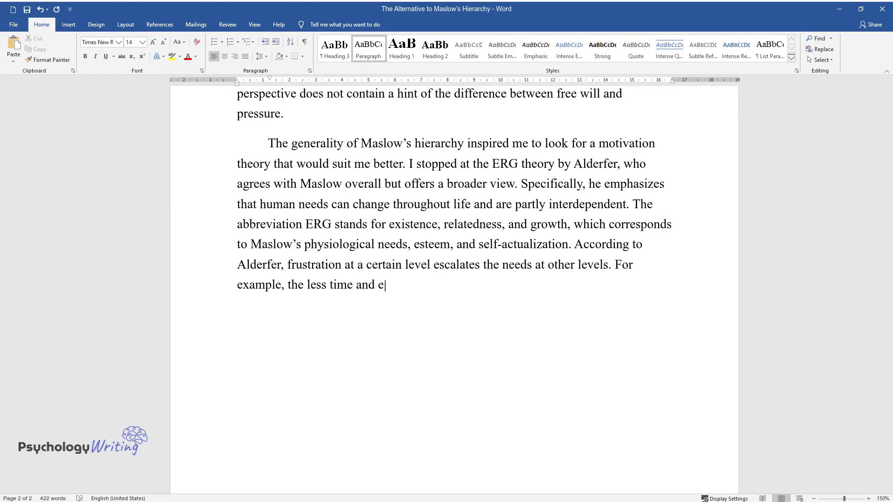
pyautogui.write('ffort one spends on personal adva')
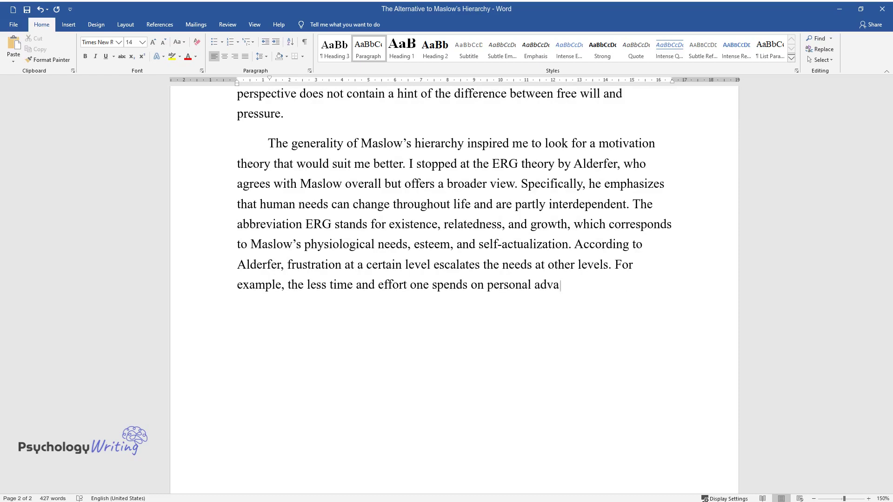
pyautogui.write('ncement, the stronger one demand')
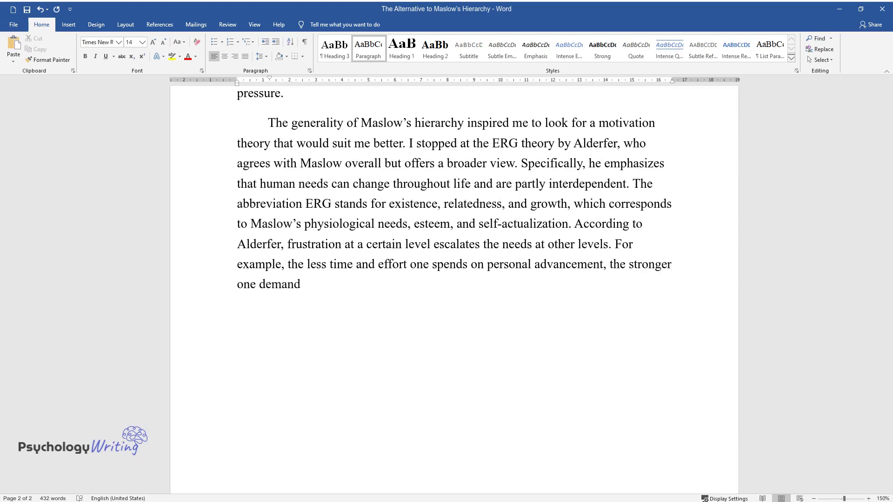
pyautogui.write(' for social contacts and recogni')
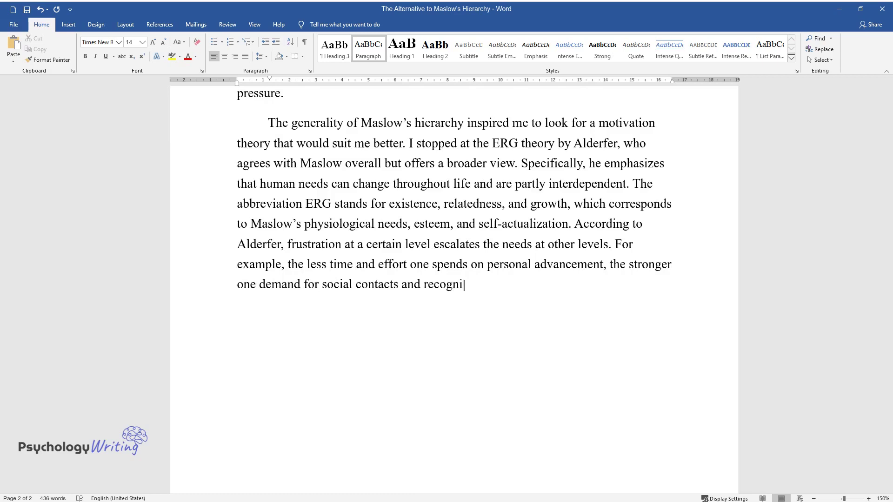
pyautogui.write('tion grows.')
pyautogui.press('Return')
# - Write the personal ERG experience paragraph, then begin the conclusion 'To summarize, Maslow's hierarchy of needs…'
pyautogui.write('I ha')
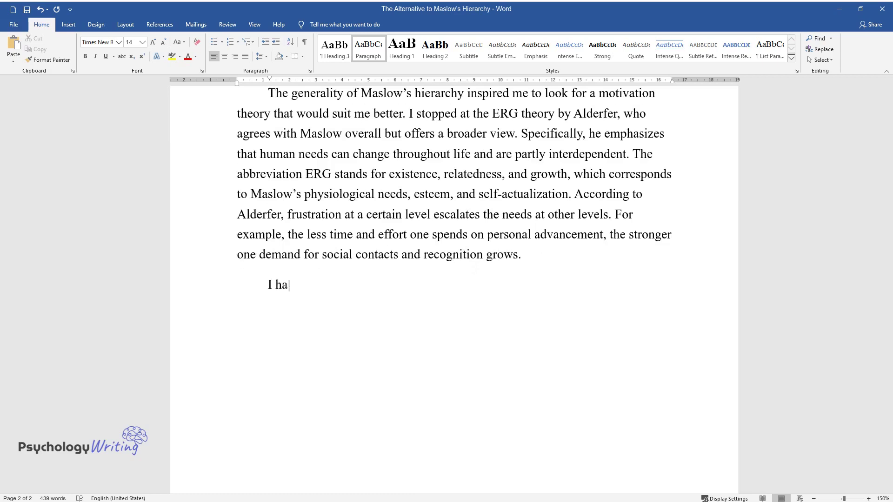
pyautogui.write('ve experienced relations between t')
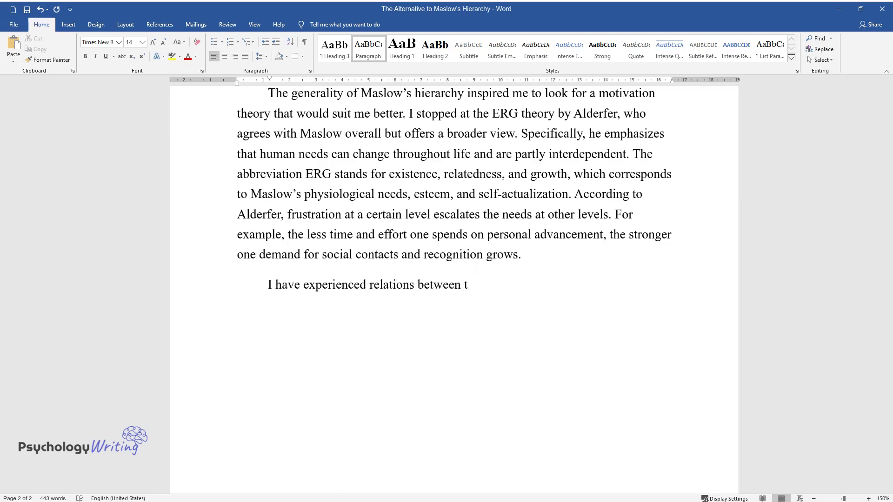
pyautogui.write('he levels of needs first-hand. I u')
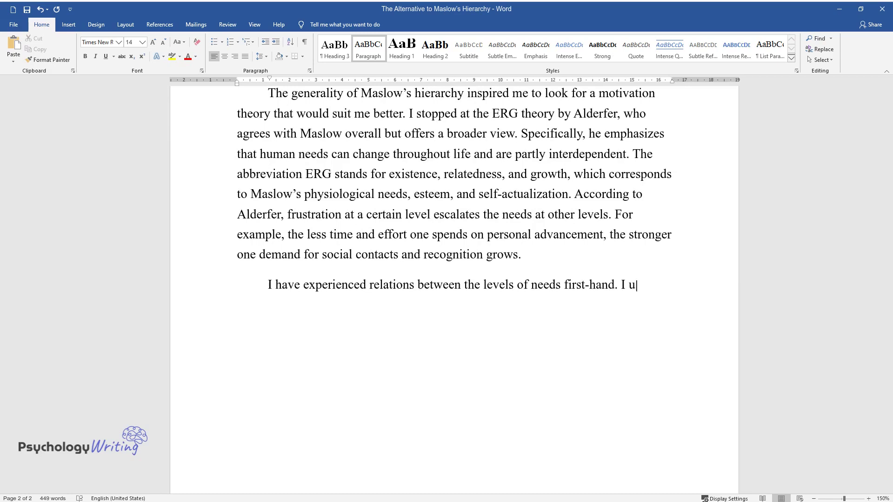
pyautogui.write('sed to have social integra')
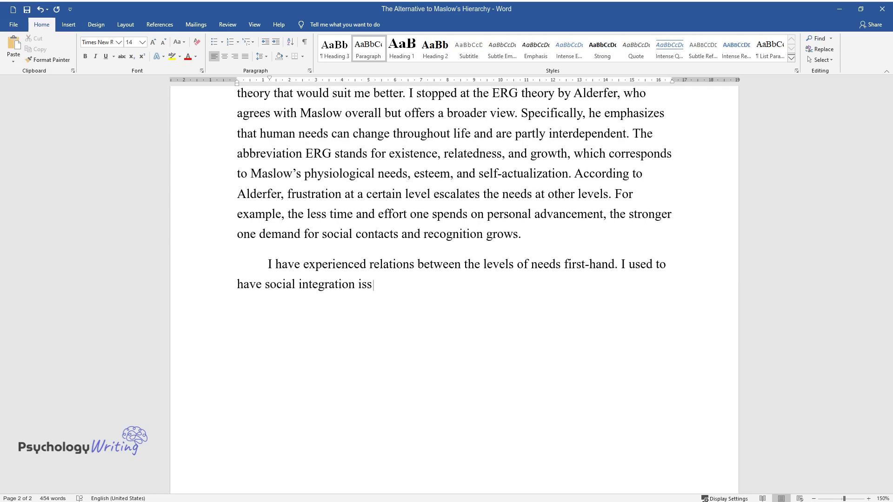
pyautogui.write('tion issues or relatedness in my childhood')
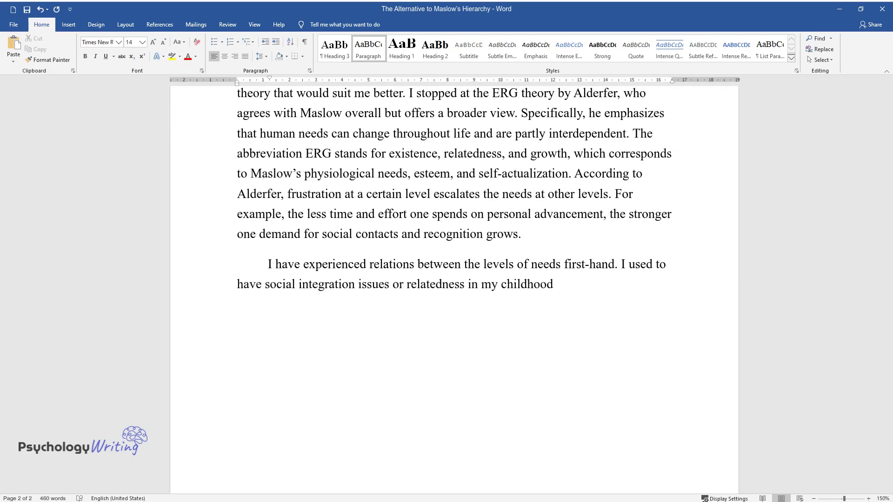
pyautogui.write(' and compensated for that by binge eating r')
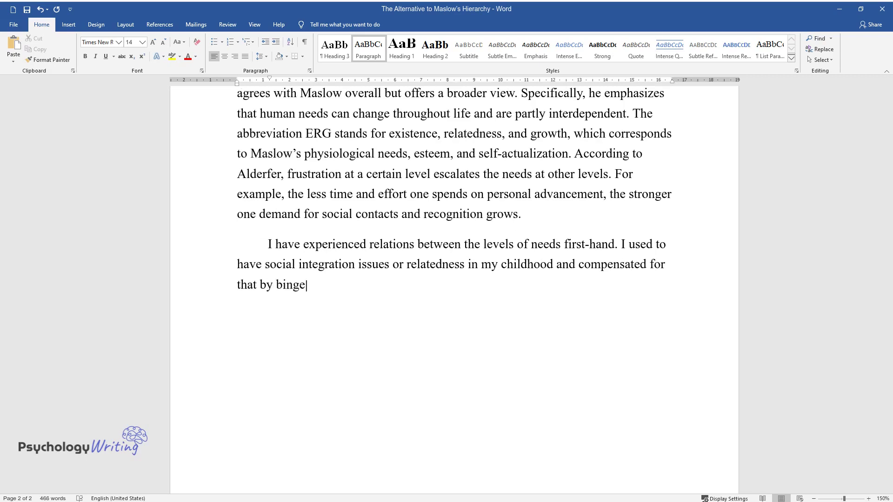
pyautogui.write('creased e')
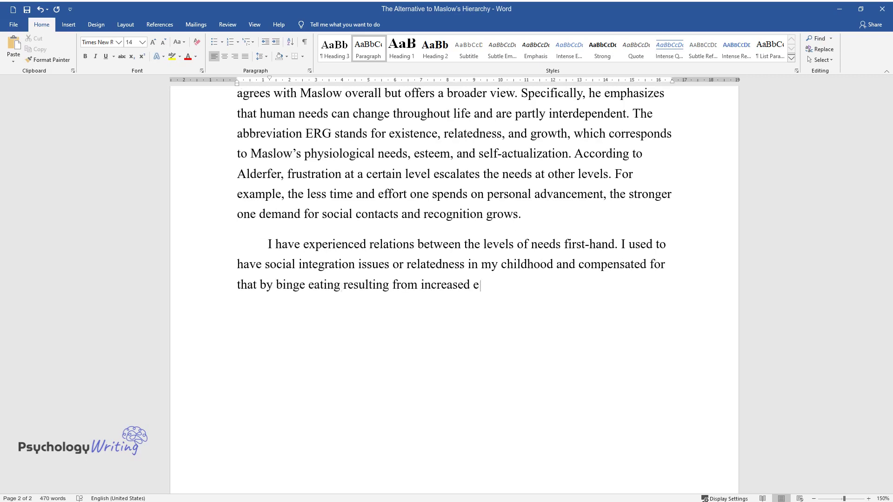
pyautogui.write('xistence needs. Now, I forget to c')
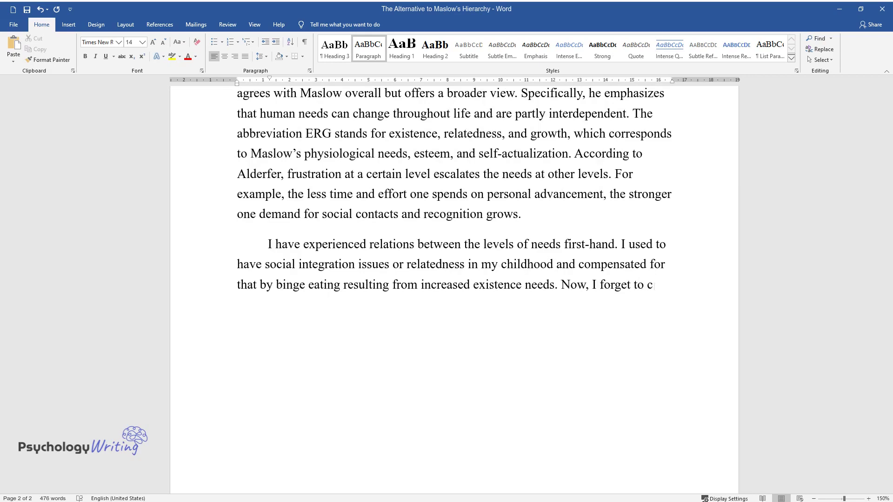
pyautogui.write('all or text even my nearest when working thoroughly to improve mysel')
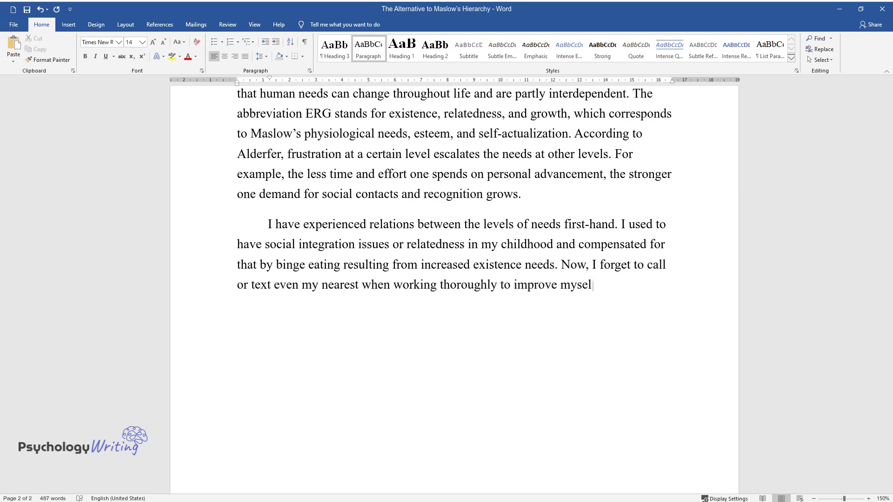
pyautogui.write('f and getting visual feed')
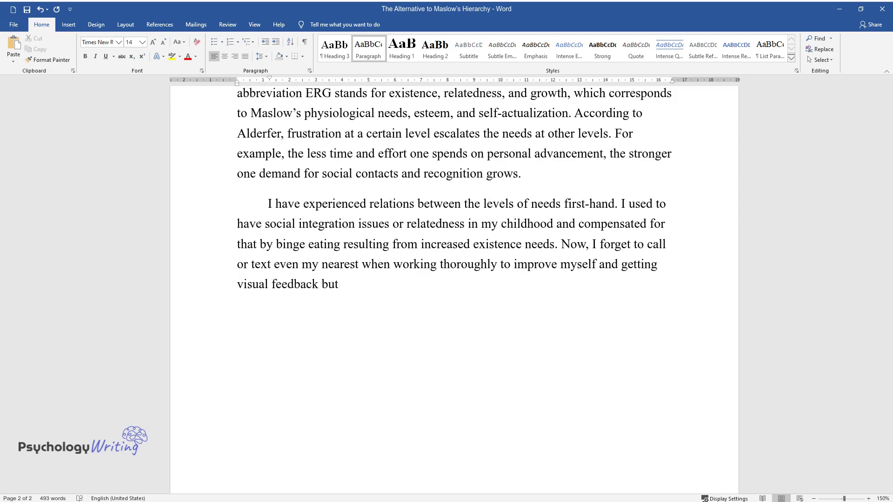
pyautogui.write('back but contact them several times a day')
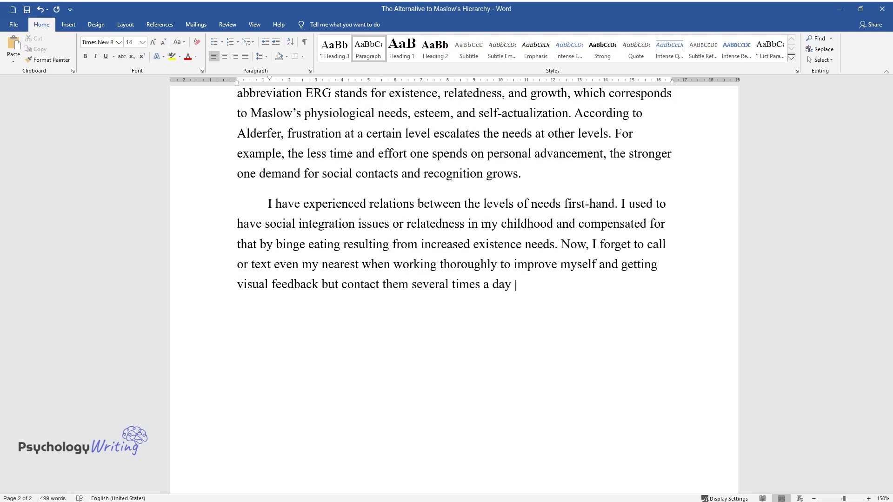
pyautogui.write(' on a streak of bad luck. These examples ill')
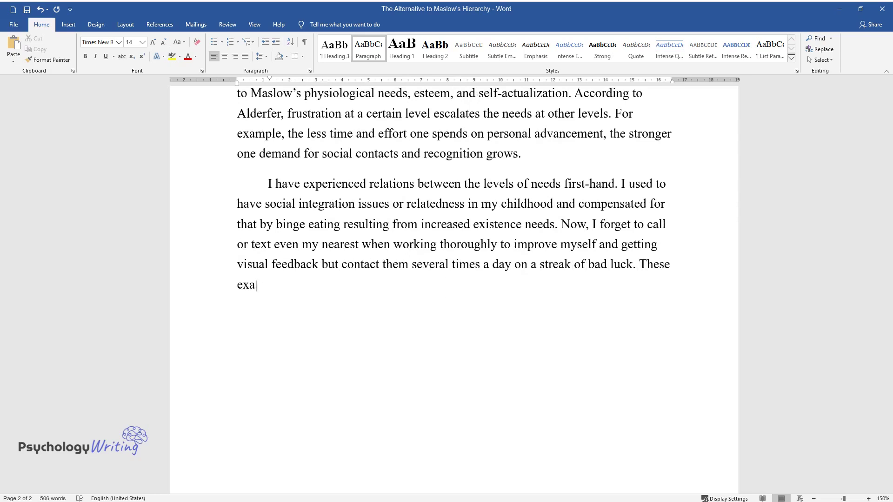
pyautogui.write('ustrate how ERG theory wo')
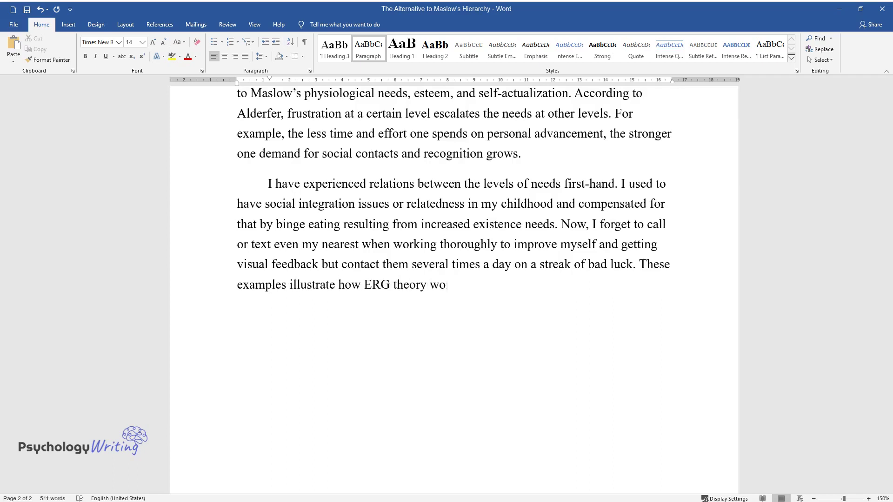
pyautogui.write('rks and why I chose it as the most suitable one.')
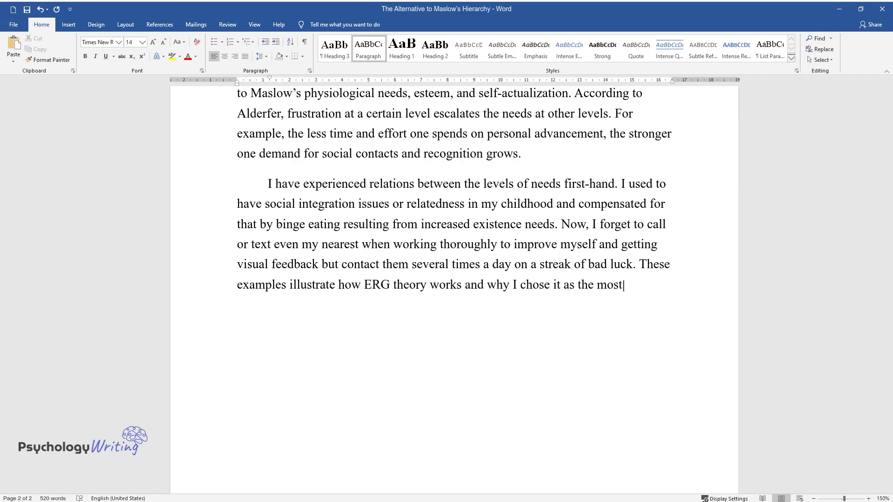
pyautogui.press('Return')
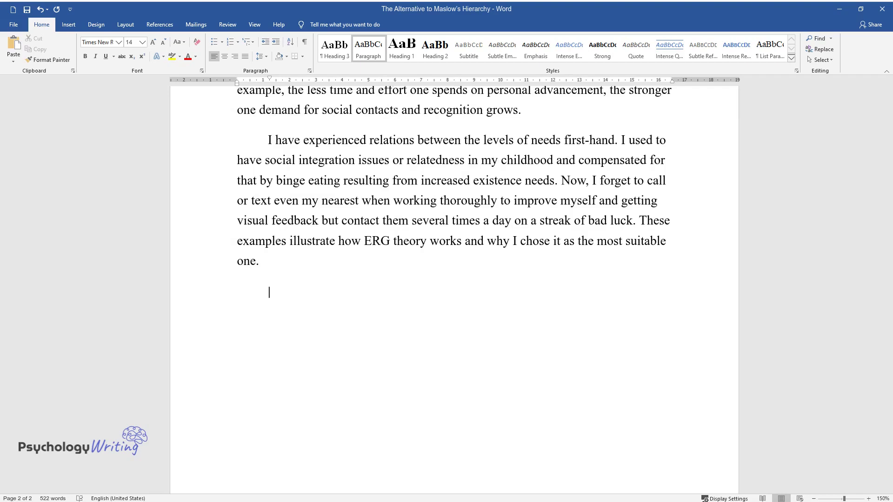
pyautogui.write("To summarize, Maslow's")
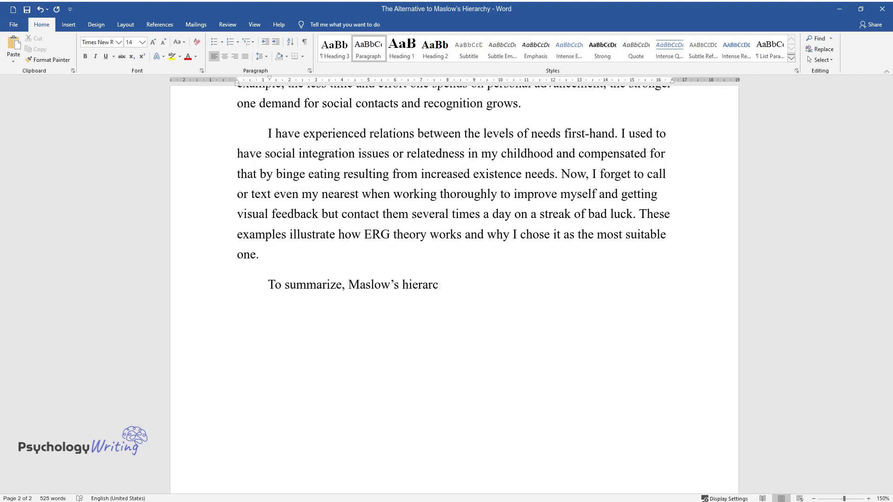
pyautogui.write(' hierarchy of needs does give a general')
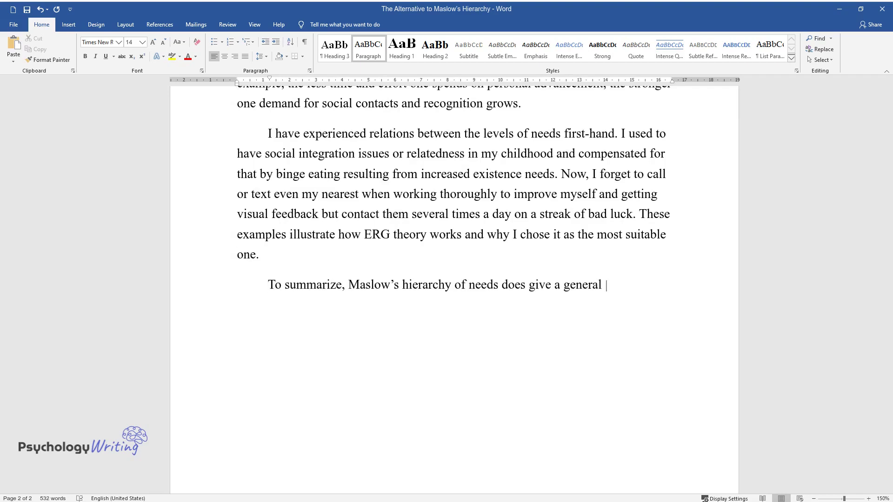
pyautogui.write(' view of various conditions a hu')
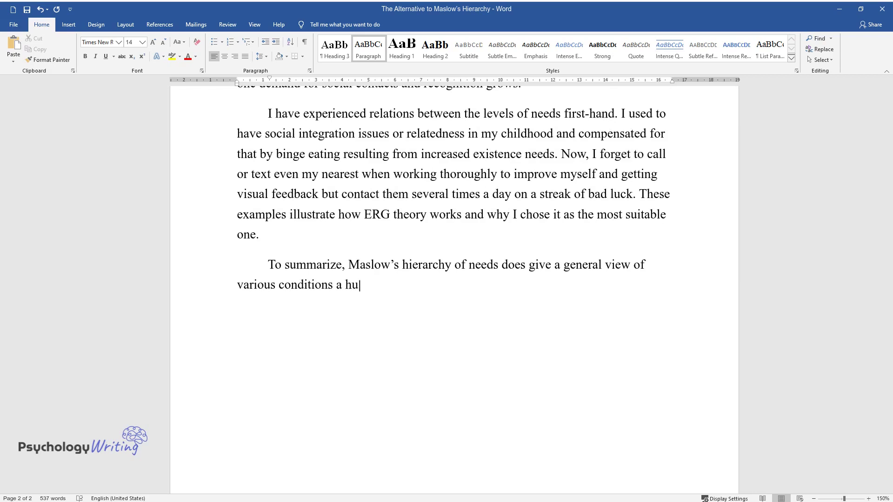
pyautogui.write('man being may have but is too ge')
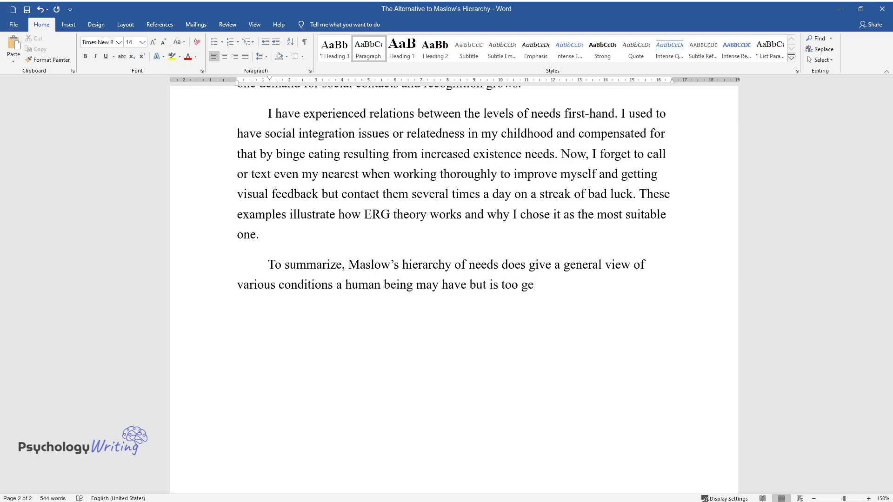
pyautogui.write('neralized to be commonly applica')
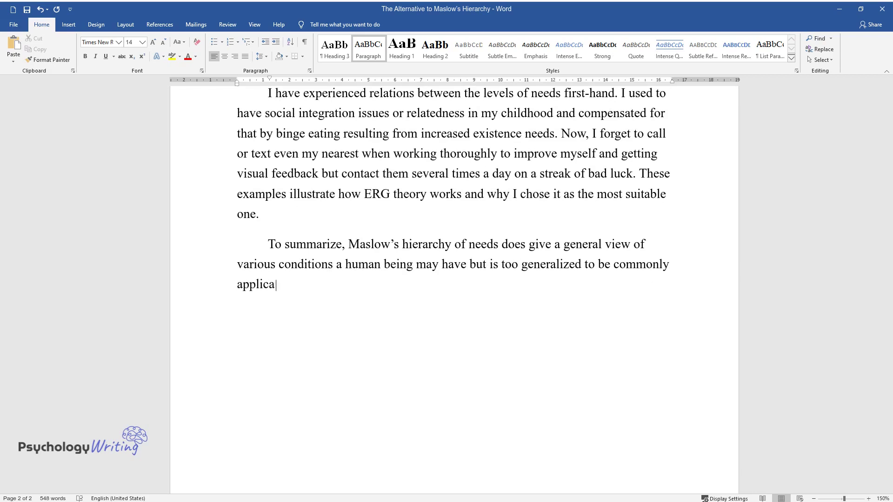
pyautogui.write("ble. Alderfer's ERG (existence, relatedness, gro")
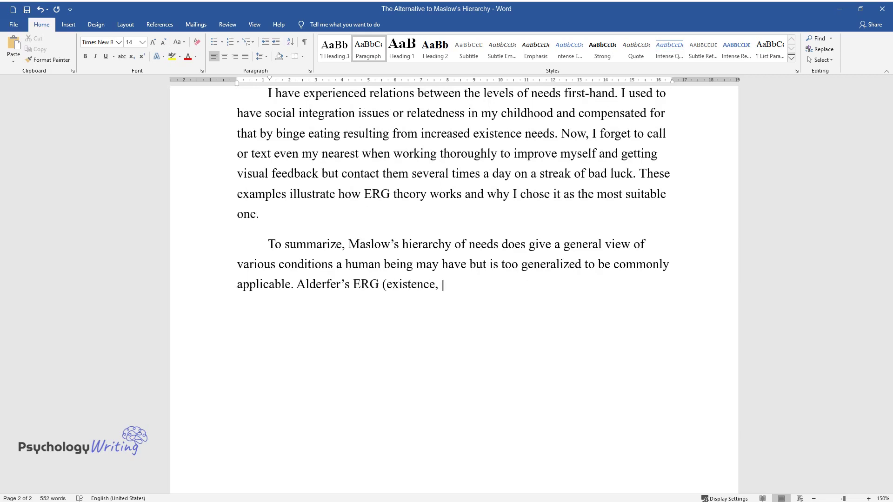
pyautogui.write('wth) theory add')
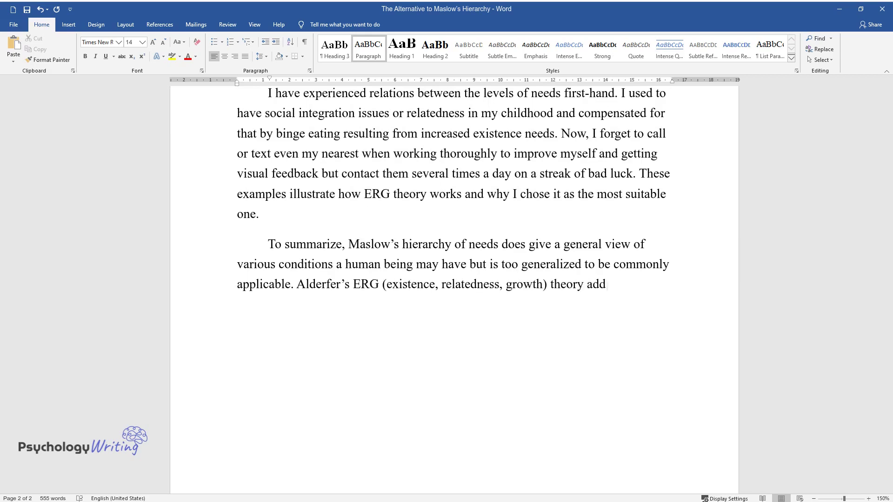
pyautogui.write("s to Maslow's perspective, makin")
pyautogui.write('g it more flexible and individua')
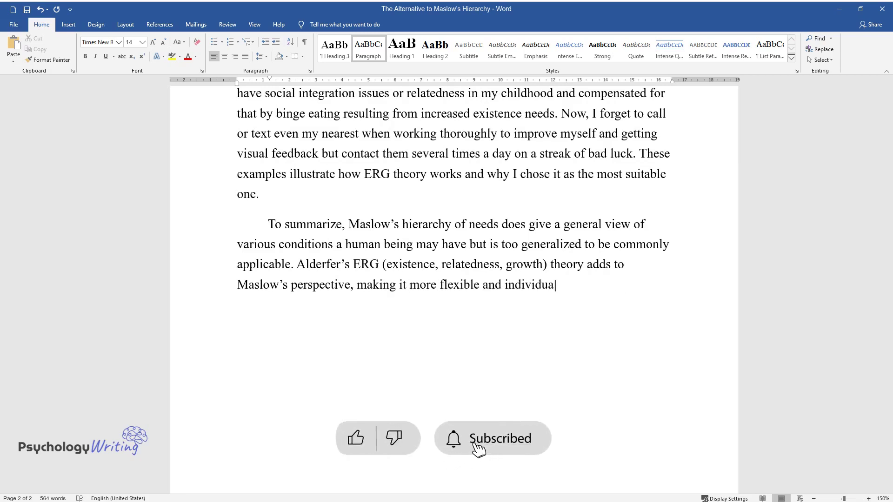
pyautogui.write('listic. The way I am motivated m')
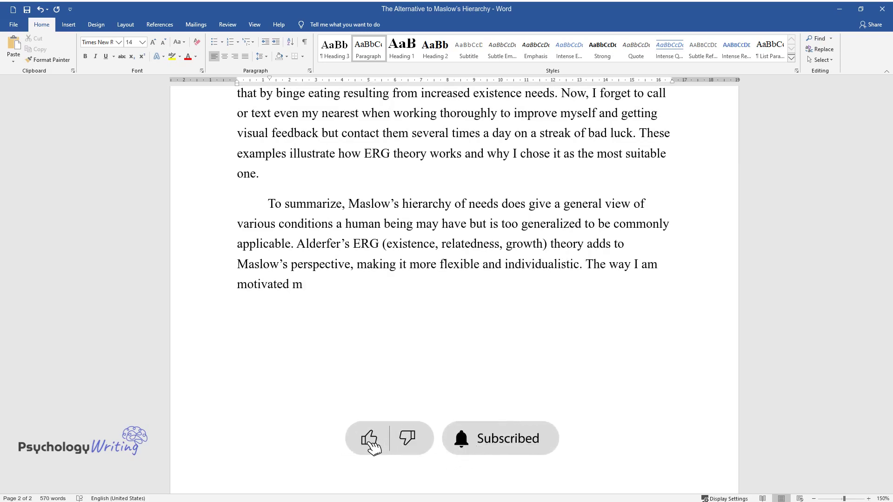
pyautogui.write('atches ERG theory ideally, on w')
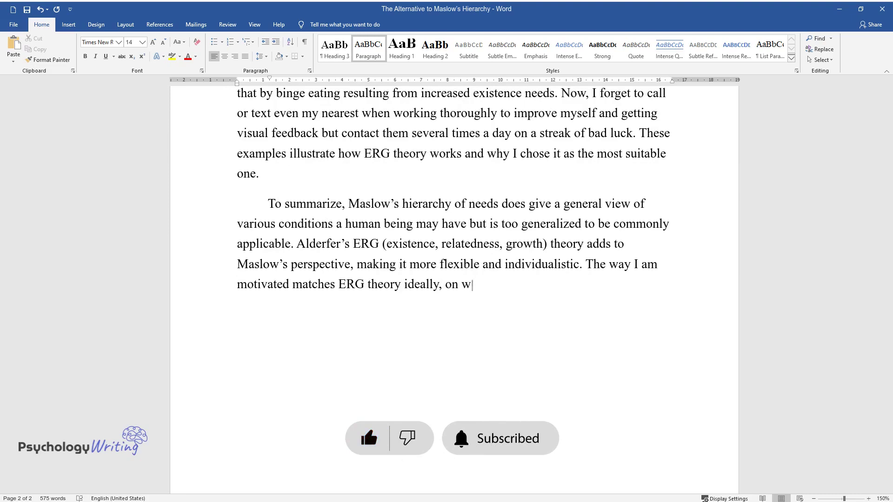
pyautogui.write('hich account I find it preferable.')
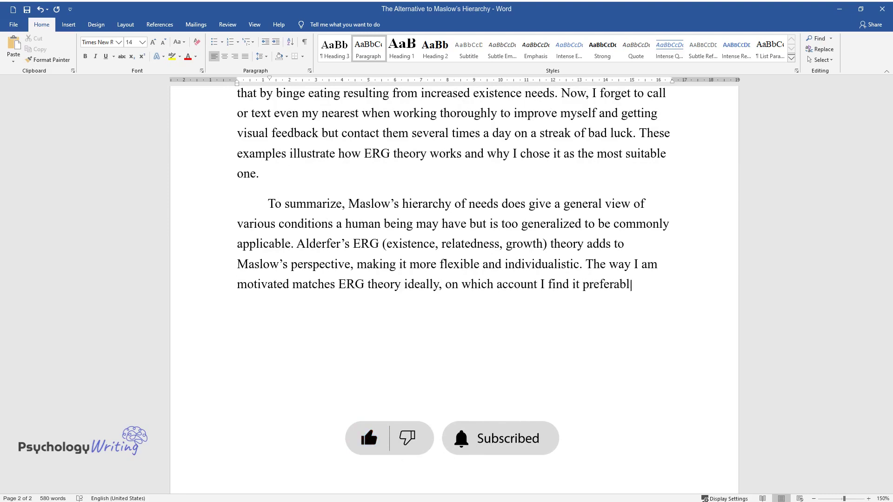